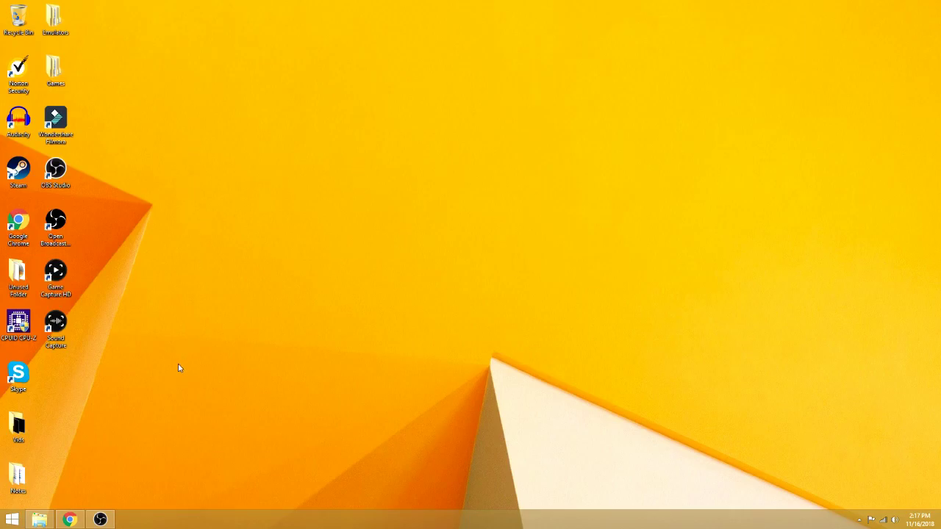
Restore the Filly Fantasy VI Version 2.0 - Release Copy folder and select the Version 2.0 ROM.
{"action": "left_click", "coordinate": [40, 520]}
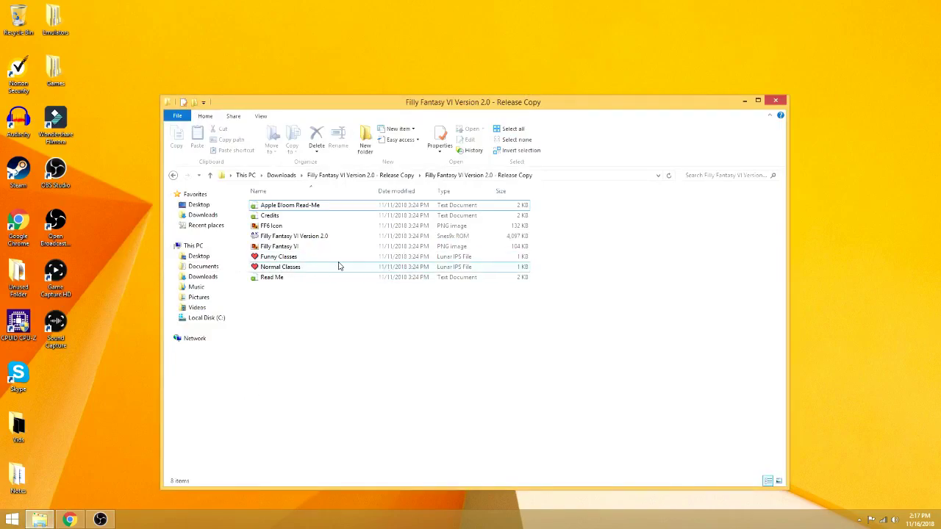
{"action": "left_click", "coordinate": [276, 236]}
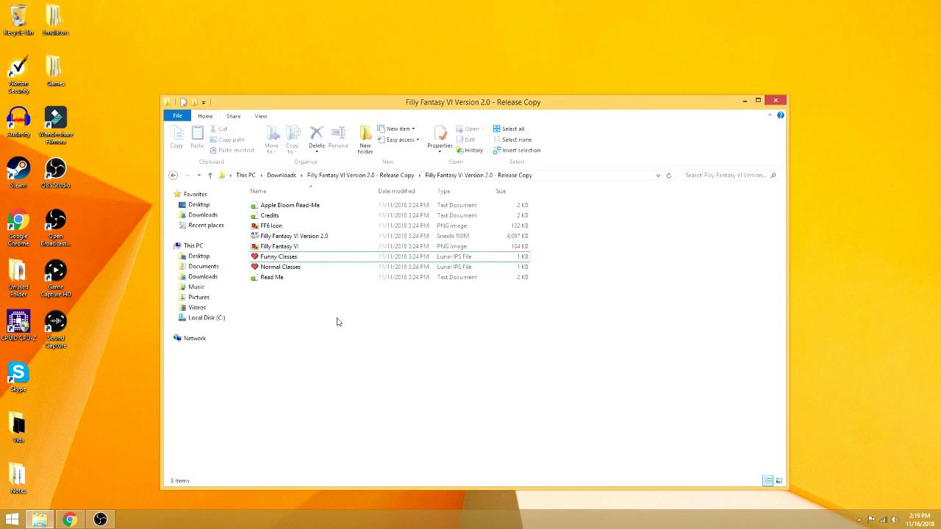
{"action": "double_click", "coordinate": [274, 278]}
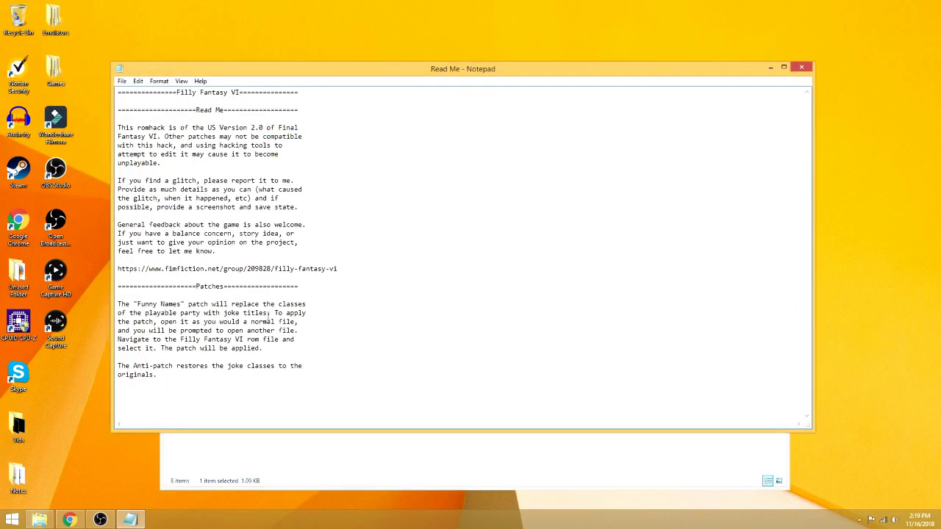
{"action": "left_click_drag", "start_coordinate": [274, 313], "coordinate": [277, 348]}
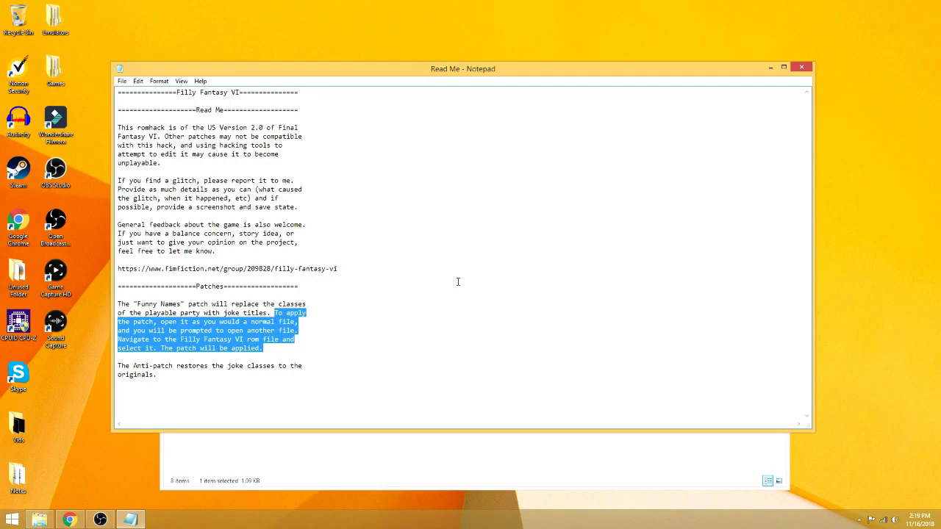
{"action": "left_click", "coordinate": [807, 68]}
{"action": "left_click", "coordinate": [447, 320]}
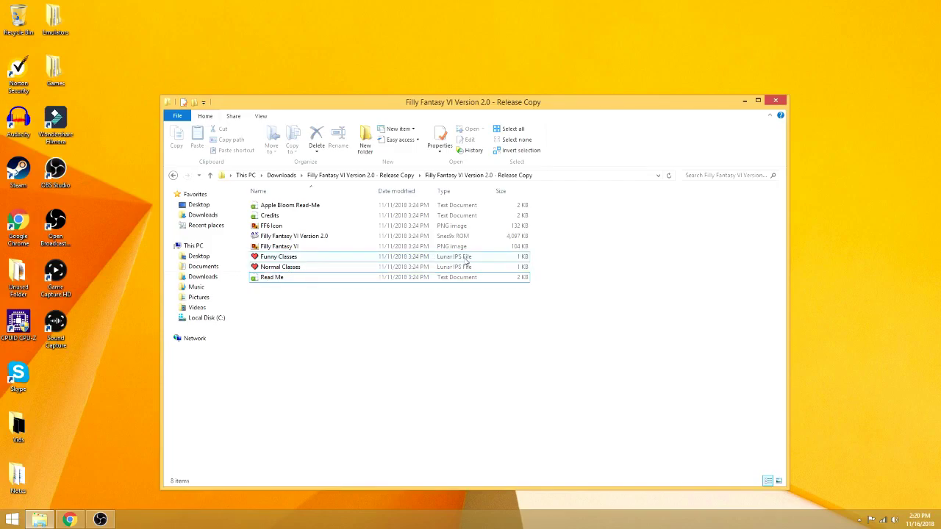
{"action": "left_click", "coordinate": [409, 260]}
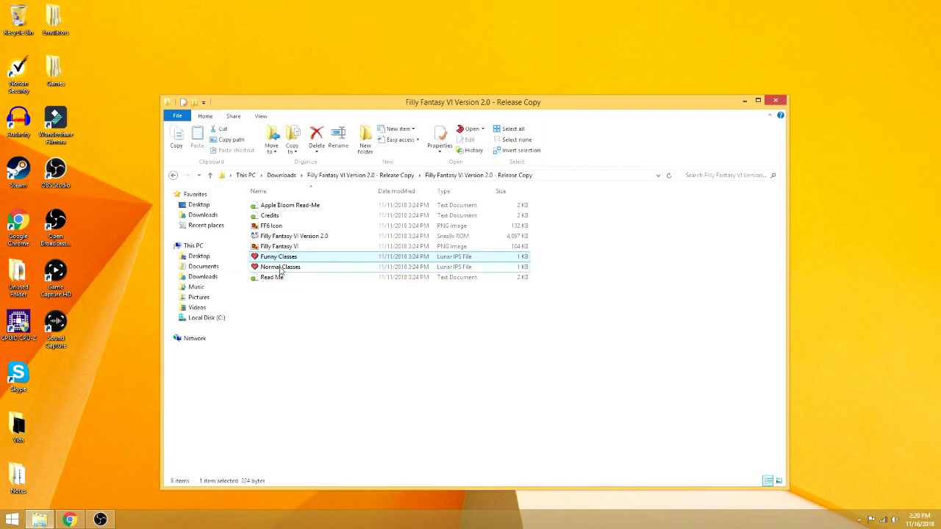
{"action": "left_click", "coordinate": [361, 321]}
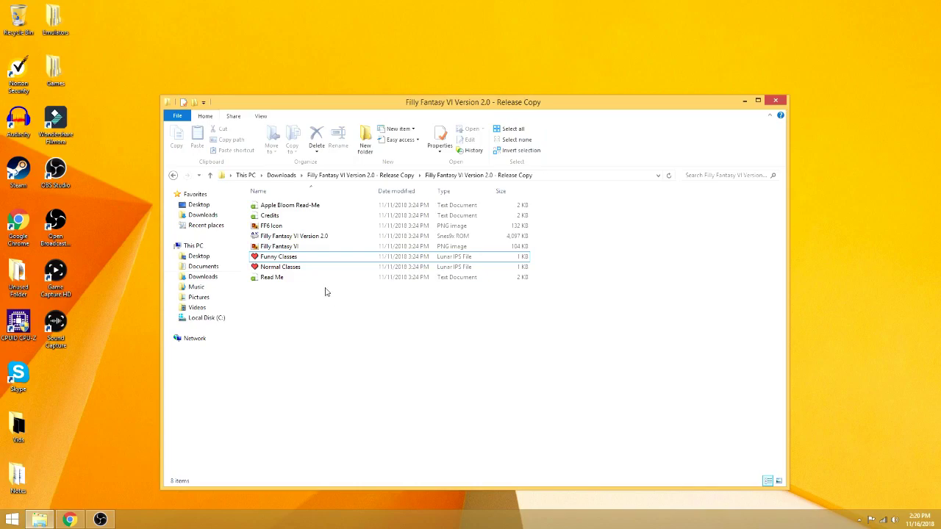
{"action": "left_click", "coordinate": [293, 259]}
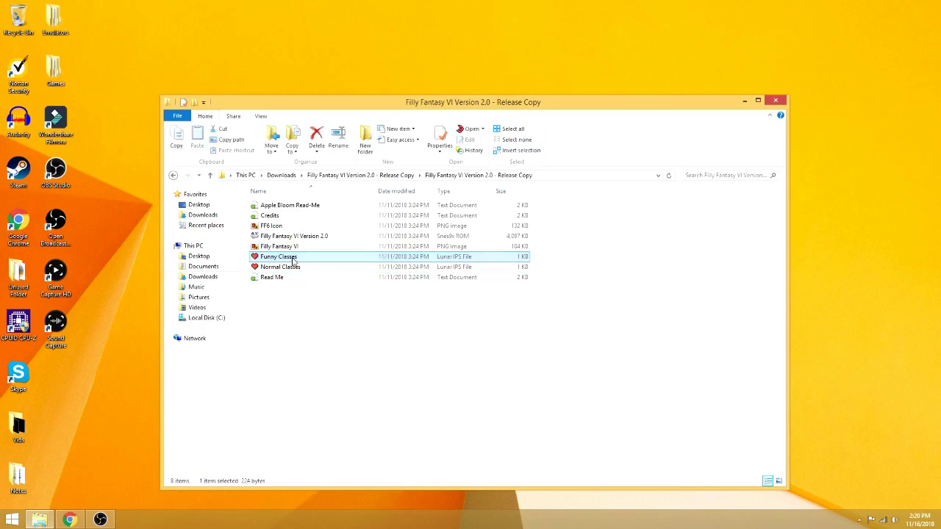
{"action": "left_click", "coordinate": [313, 300]}
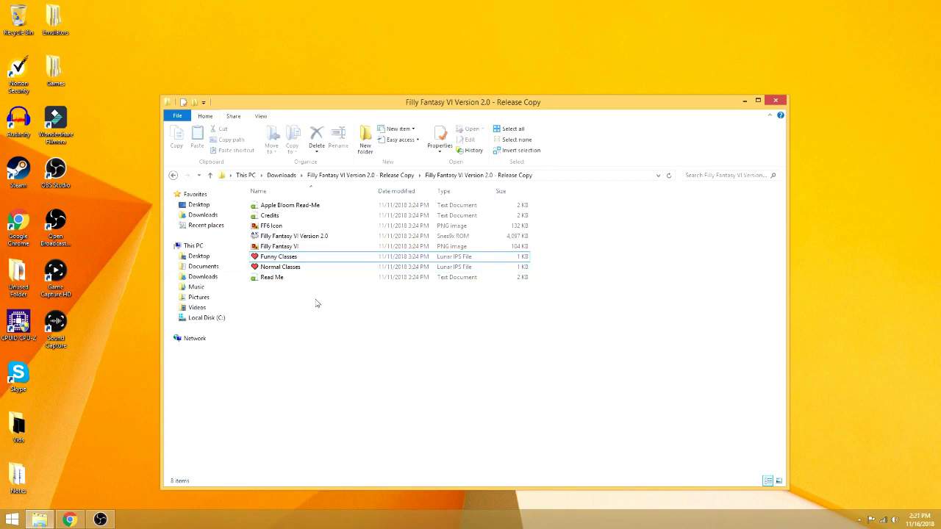
{"action": "left_click", "coordinate": [452, 258]}
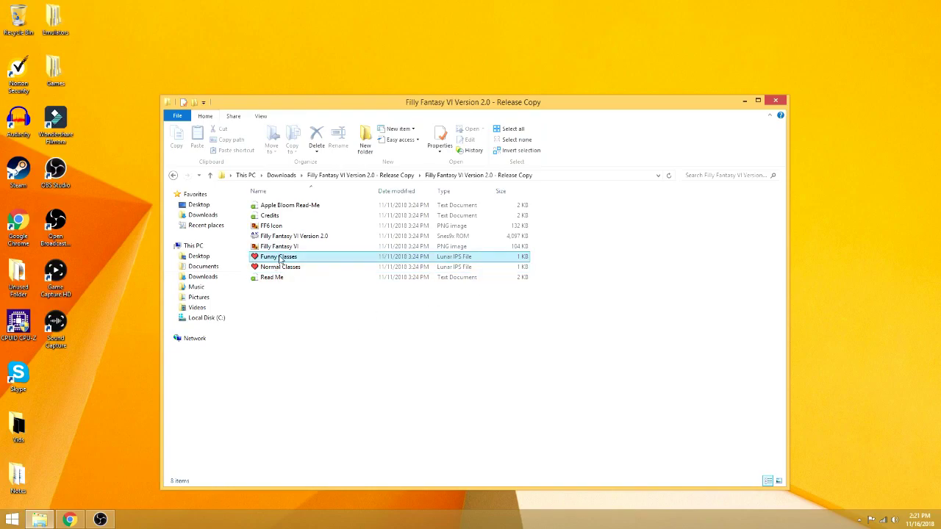
{"action": "left_click", "coordinate": [441, 261]}
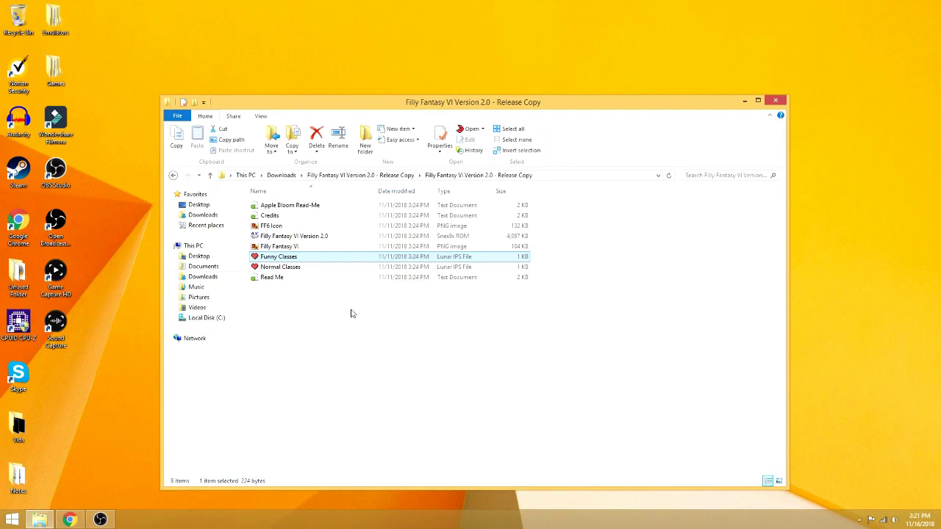
{"action": "left_click", "coordinate": [330, 301]}
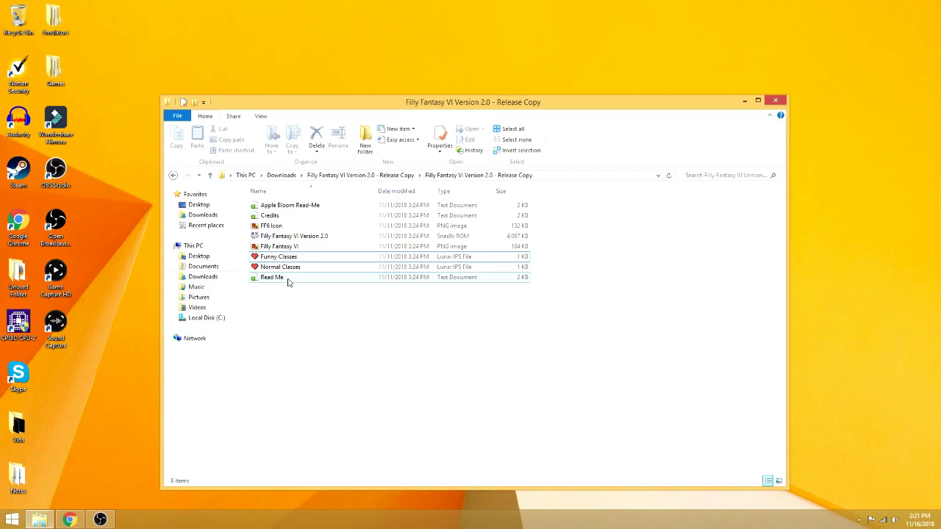
{"action": "key", "text": "ctrl+Up"}
{"action": "key", "text": "ctrl+Up"}
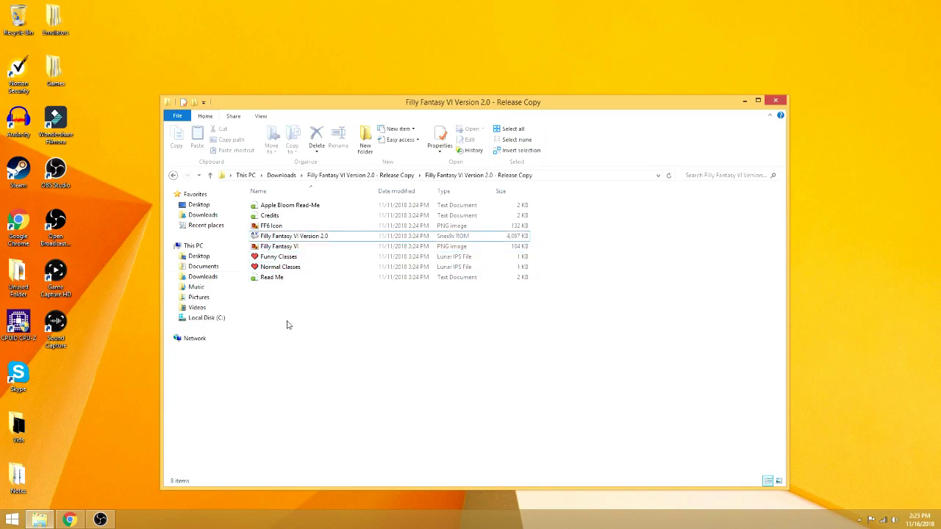
{"action": "left_click", "coordinate": [282, 257]}
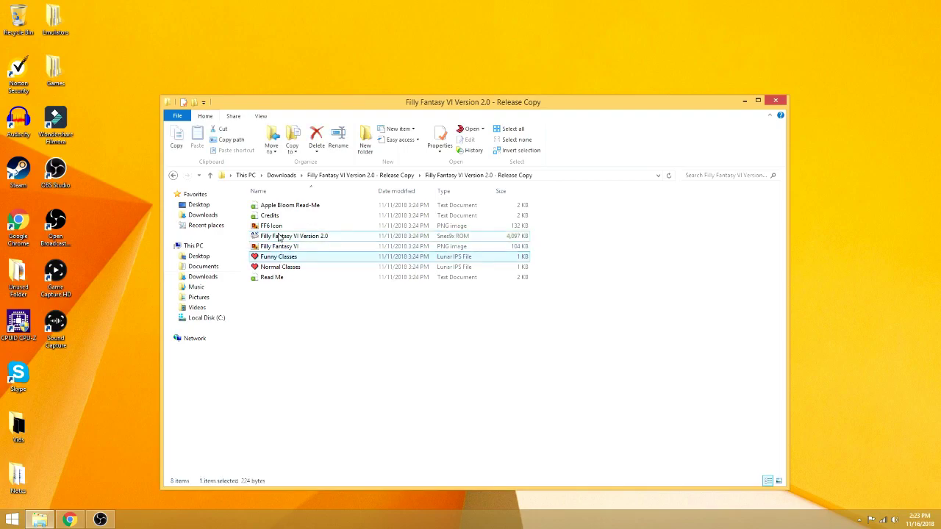
{"action": "left_click", "coordinate": [286, 321]}
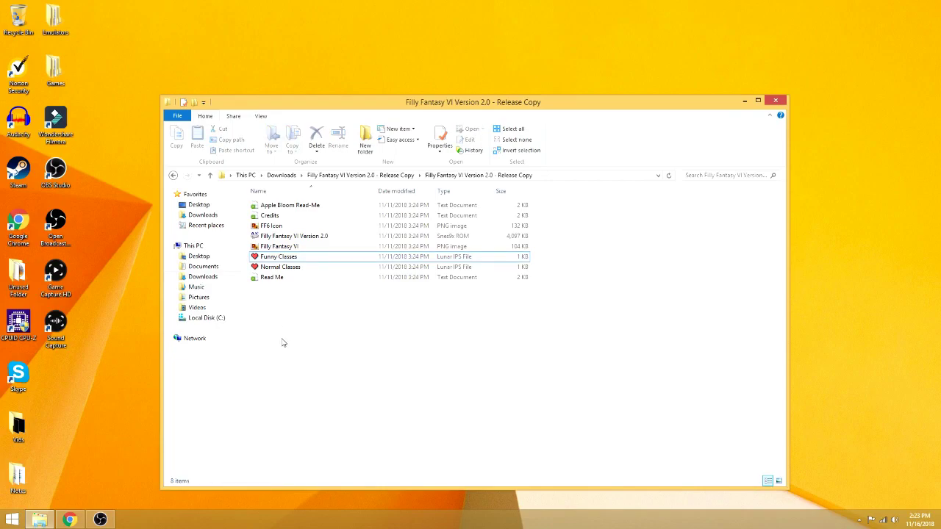
{"action": "left_click", "coordinate": [453, 261]}
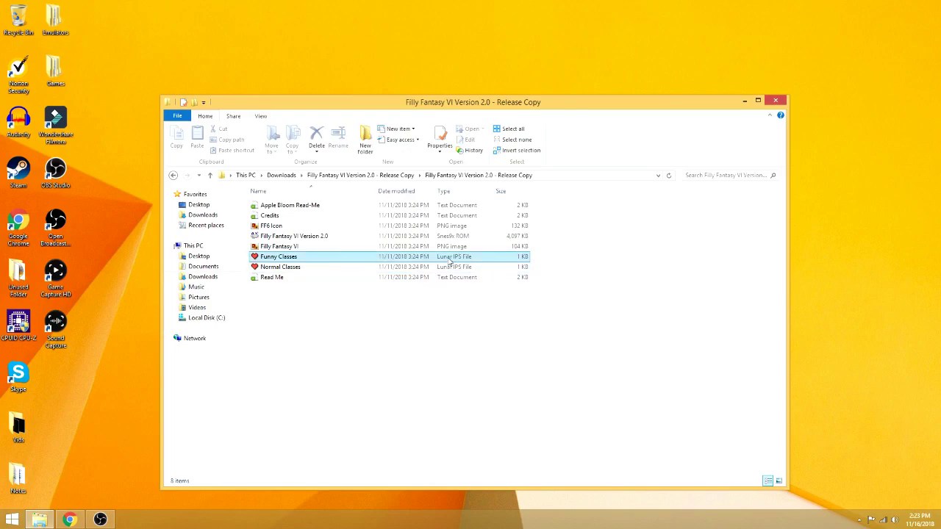
Select the Funny Classes patch in Explorer, then return Chrome to the ROMhacking.net Lunar IPS page.
{"action": "left_click", "coordinate": [66, 520]}
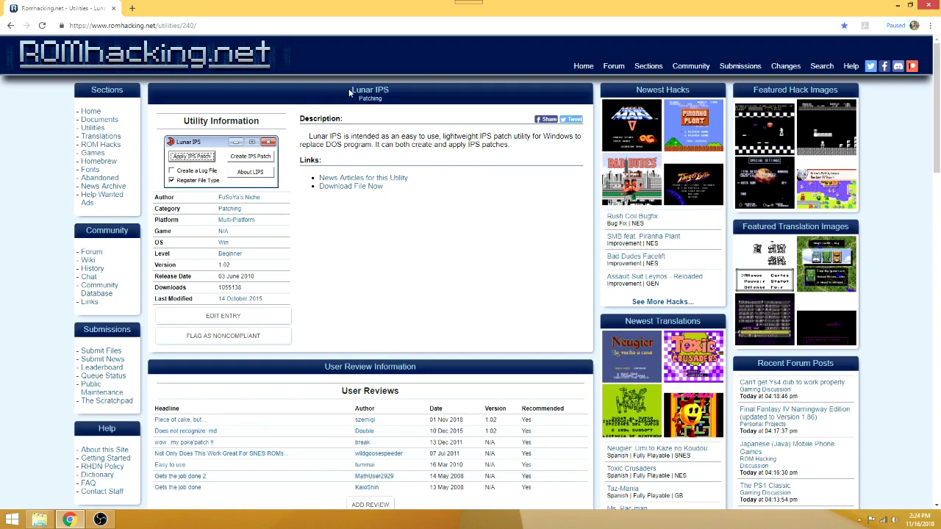
{"action": "left_click", "coordinate": [897, 5]}
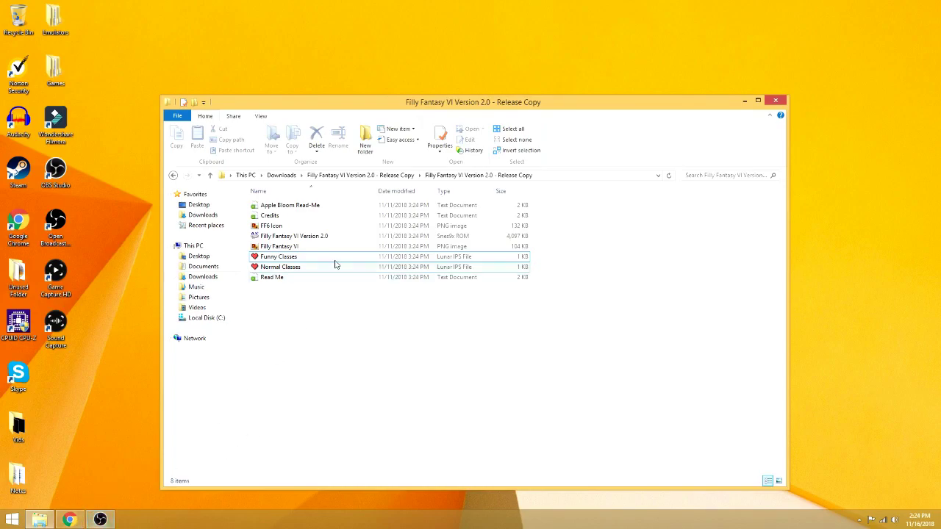
{"action": "left_click", "coordinate": [293, 259]}
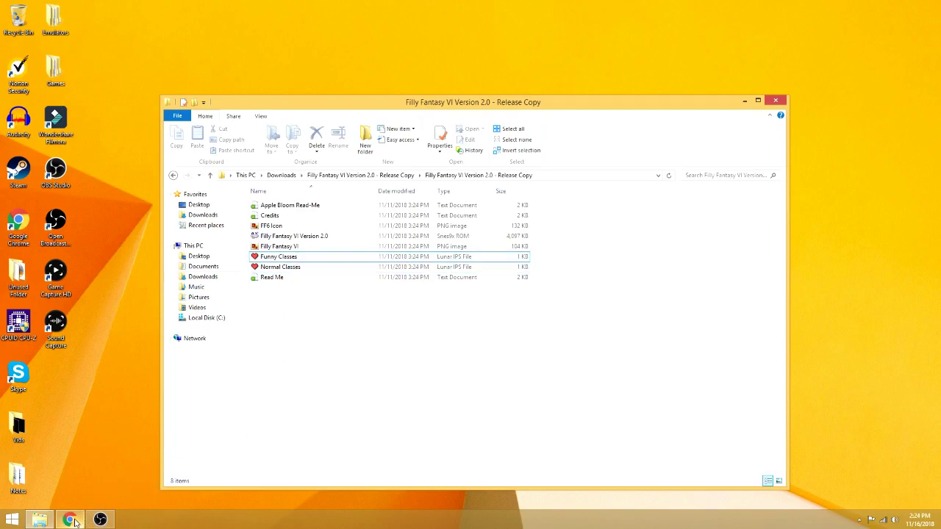
{"action": "mouse_move", "coordinate": [75, 522]}
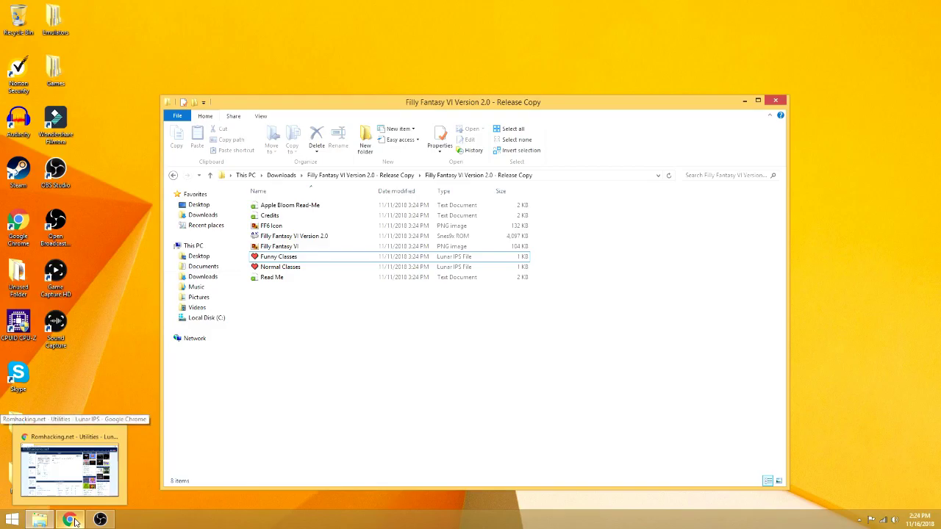
{"action": "left_click", "coordinate": [75, 522]}
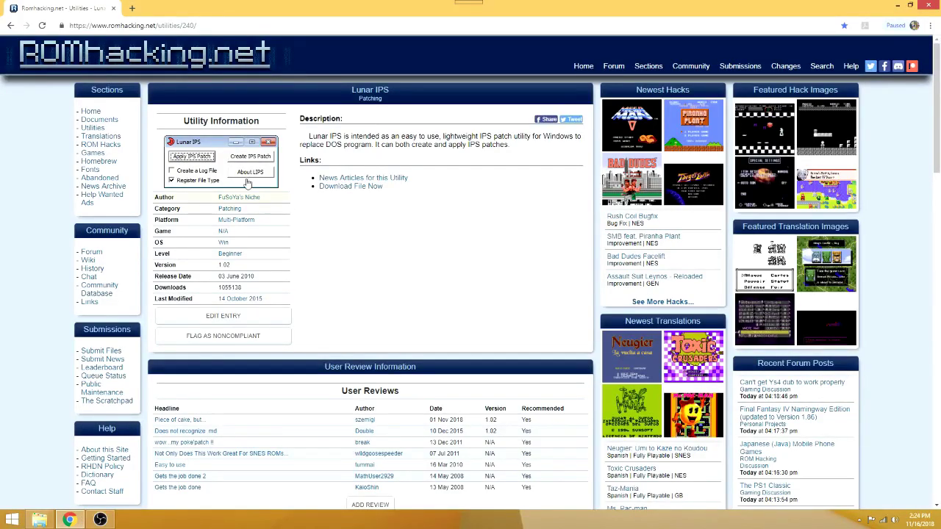
Start the Lunar IPS download and pass the human check by pasting the shown code.
{"action": "left_click", "coordinate": [357, 187]}
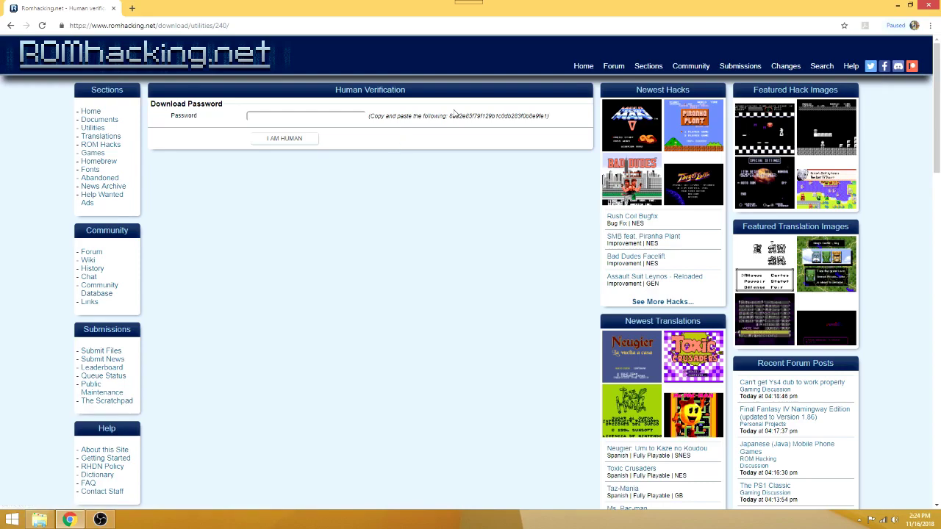
{"action": "left_click_drag", "start_coordinate": [450, 115], "coordinate": [547, 114]}
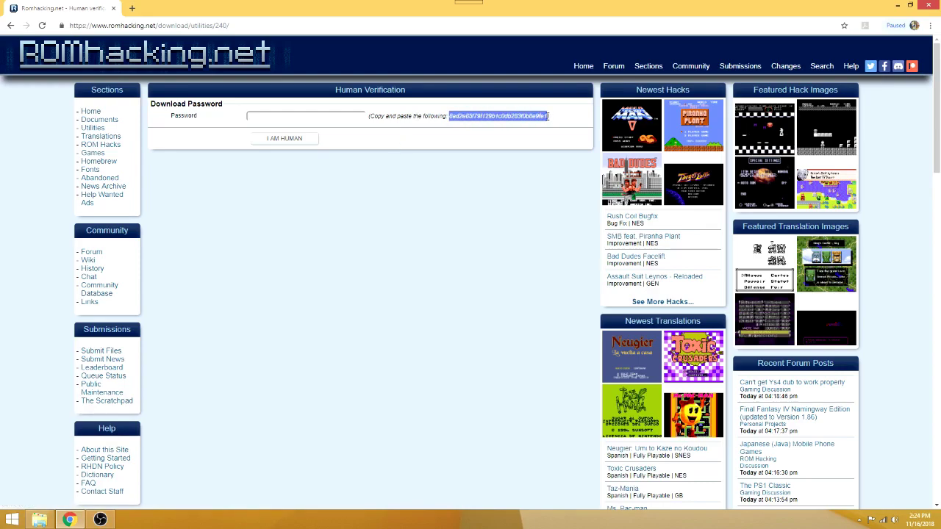
{"action": "right_click", "coordinate": [487, 115]}
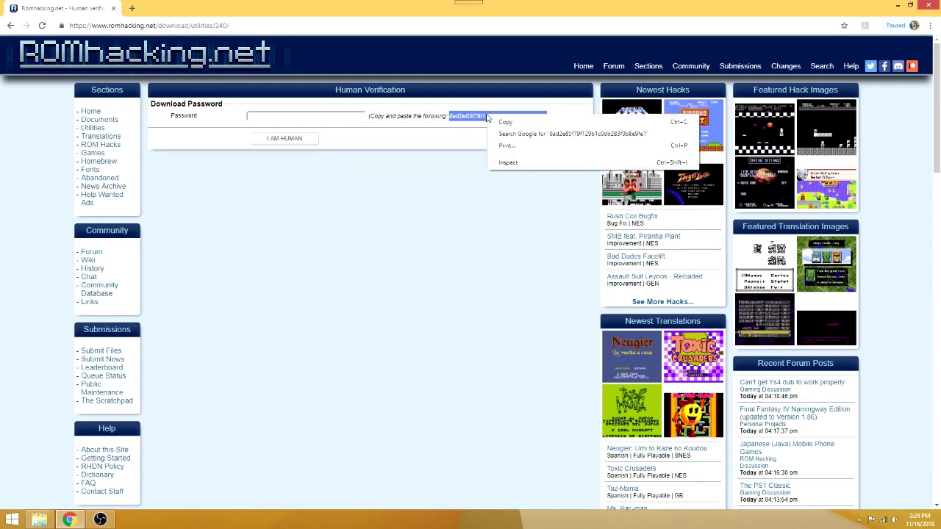
{"action": "left_click", "coordinate": [502, 122]}
{"action": "left_click", "coordinate": [287, 115]}
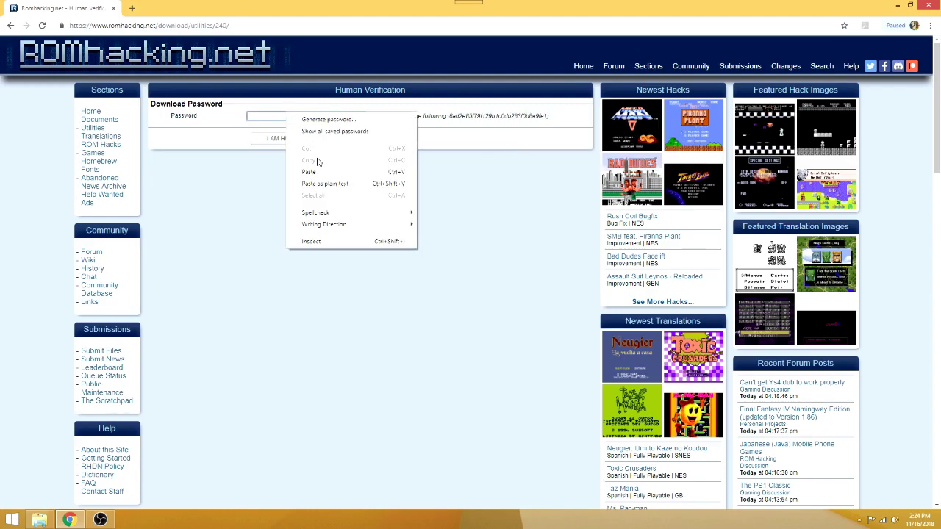
{"action": "left_click", "coordinate": [317, 172]}
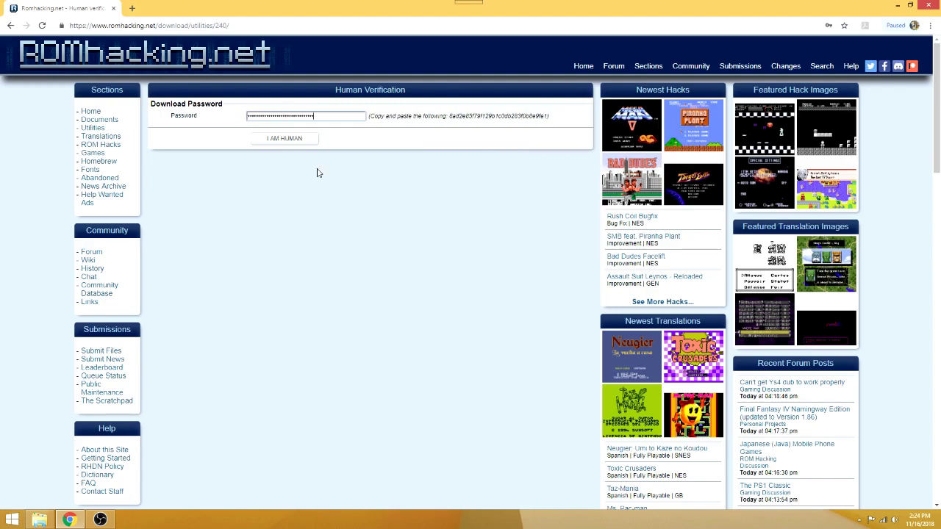
{"action": "left_click", "coordinate": [277, 144]}
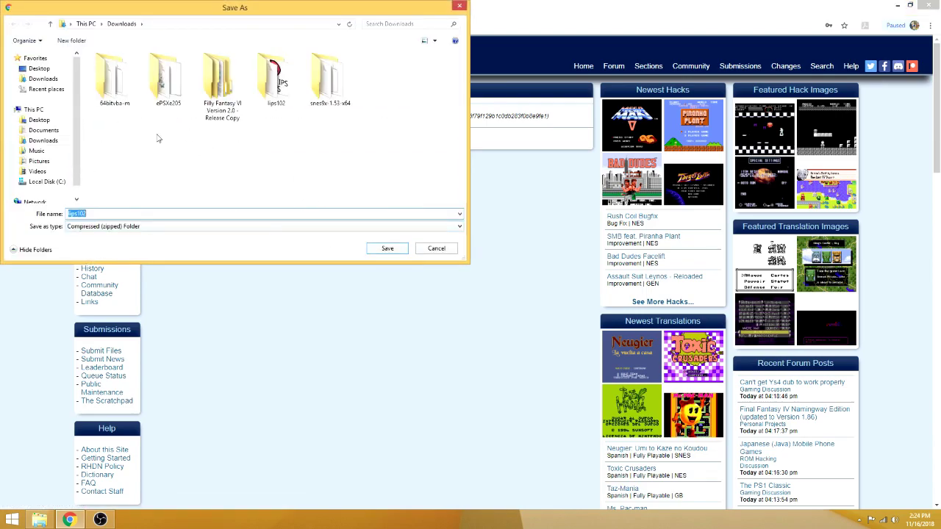
Save lips102.zip to Downloads and show it in its folder.
{"action": "left_click", "coordinate": [387, 250]}
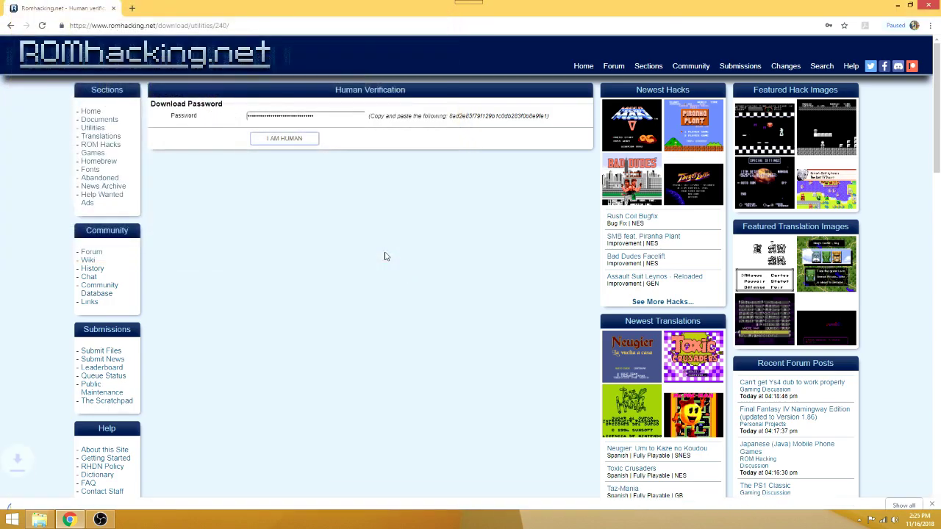
{"action": "left_click", "coordinate": [904, 498]}
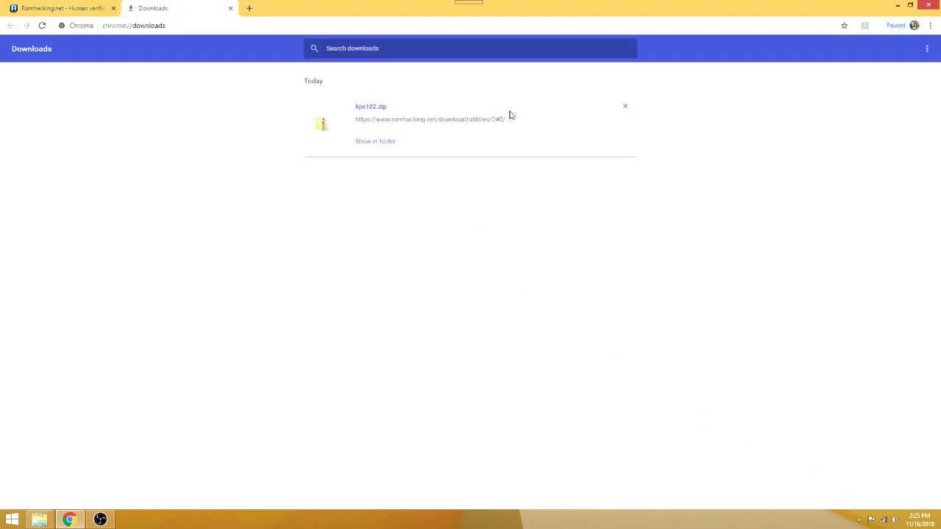
{"action": "left_click", "coordinate": [377, 142]}
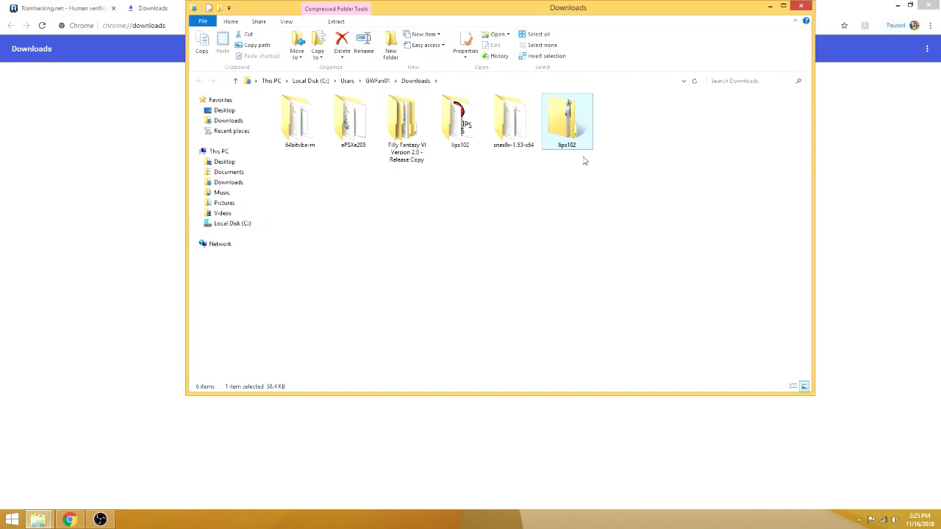
{"action": "left_click", "coordinate": [897, 5]}
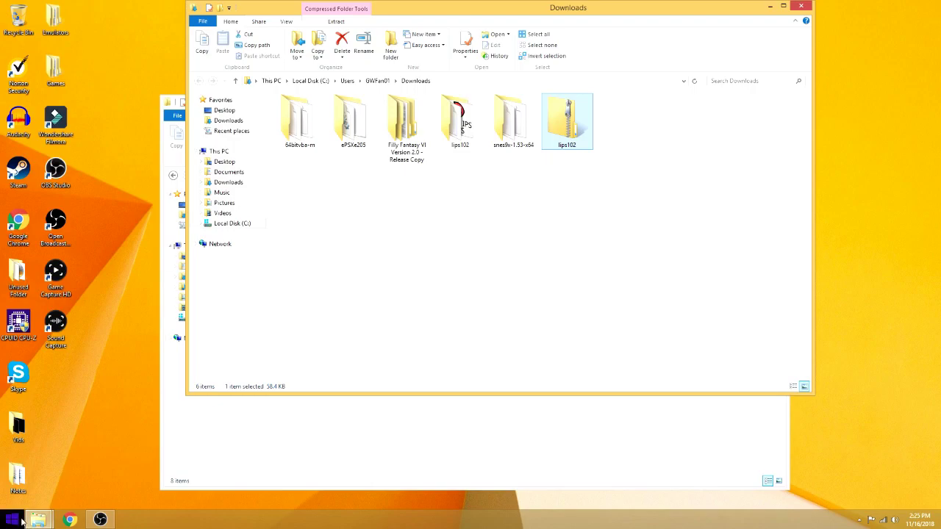
{"action": "left_click", "coordinate": [12, 520]}
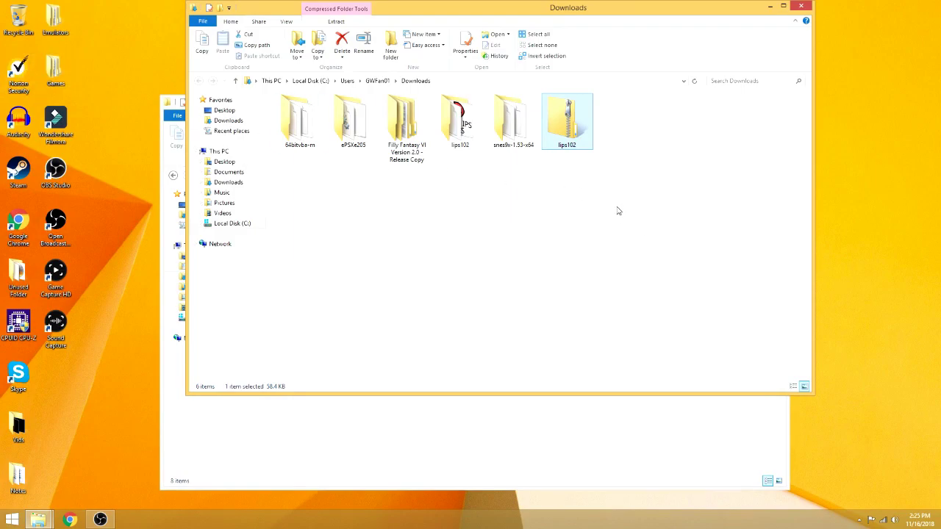
{"action": "right_click", "coordinate": [566, 126]}
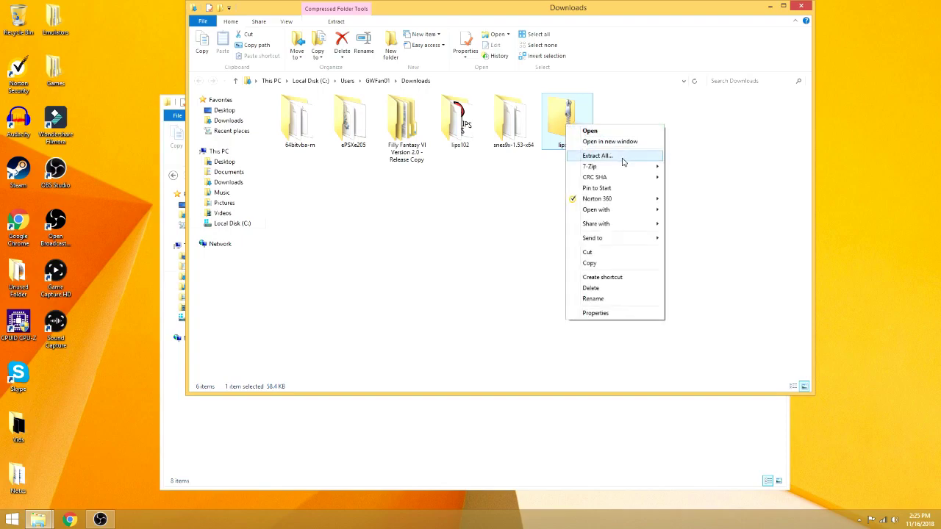
{"action": "left_click", "coordinate": [622, 160]}
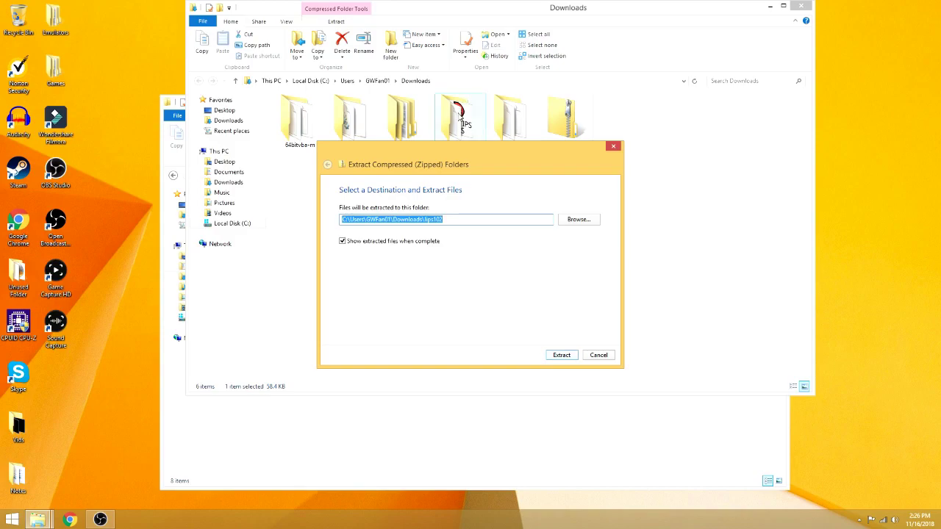
{"action": "left_click", "coordinate": [601, 359]}
Delete lips102.zip from Downloads, then select Funny Classes in the Filly Fantasy VI release folder.
{"action": "right_click", "coordinate": [562, 136]}
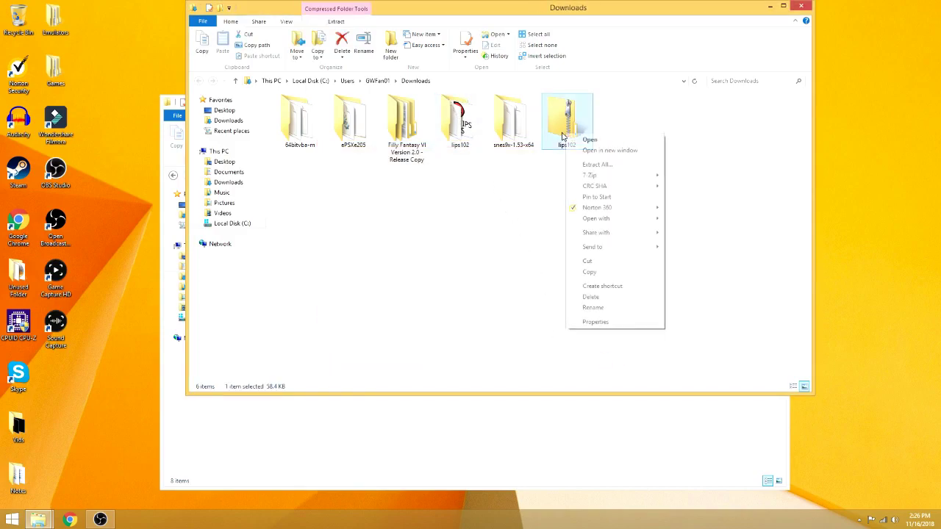
{"action": "left_click", "coordinate": [601, 300]}
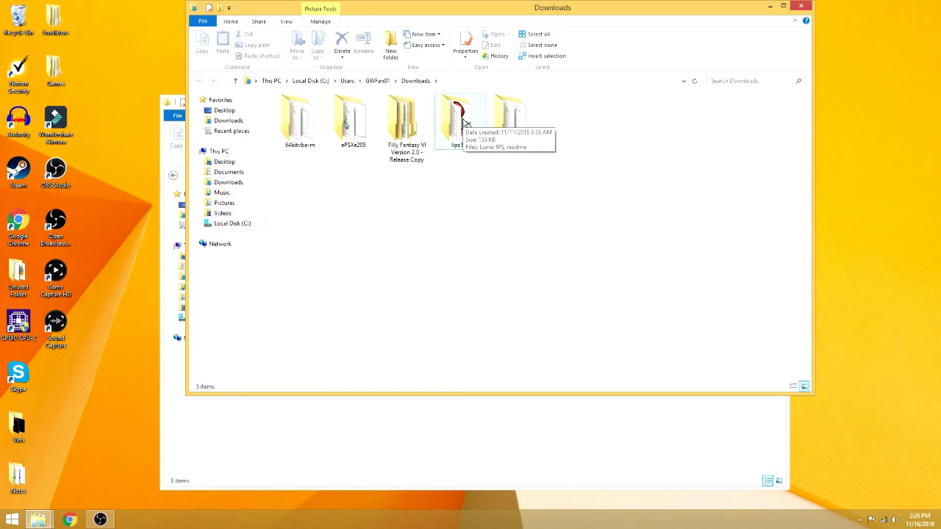
{"action": "left_click", "coordinate": [420, 427]}
{"action": "left_click", "coordinate": [288, 257]}
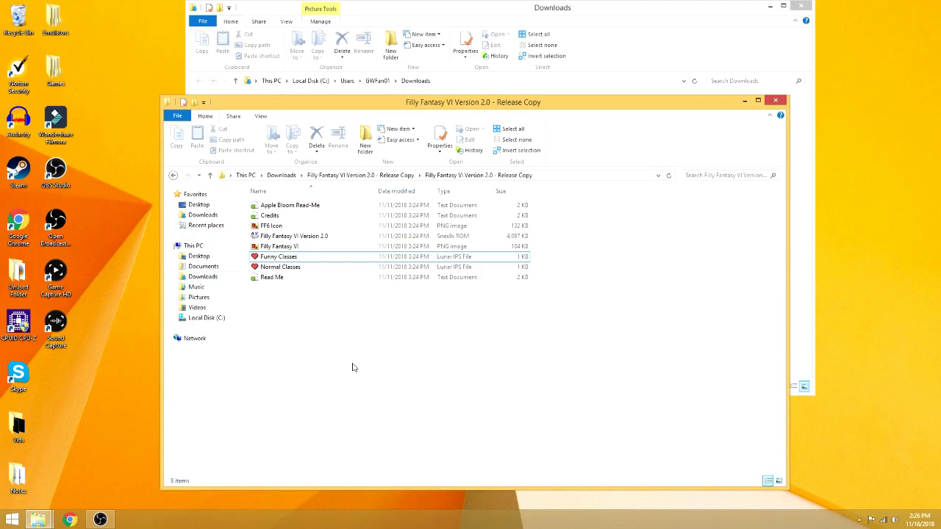
Read the Read Me, cancel the Funny Classes file-to-patch prompt, and open the lips102 folder.
{"action": "double_click", "coordinate": [279, 258]}
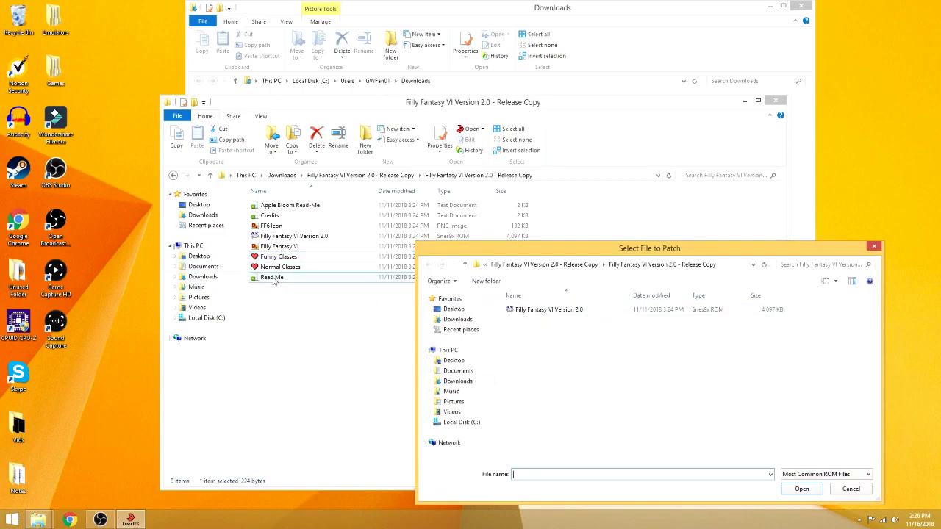
{"action": "double_click", "coordinate": [272, 278]}
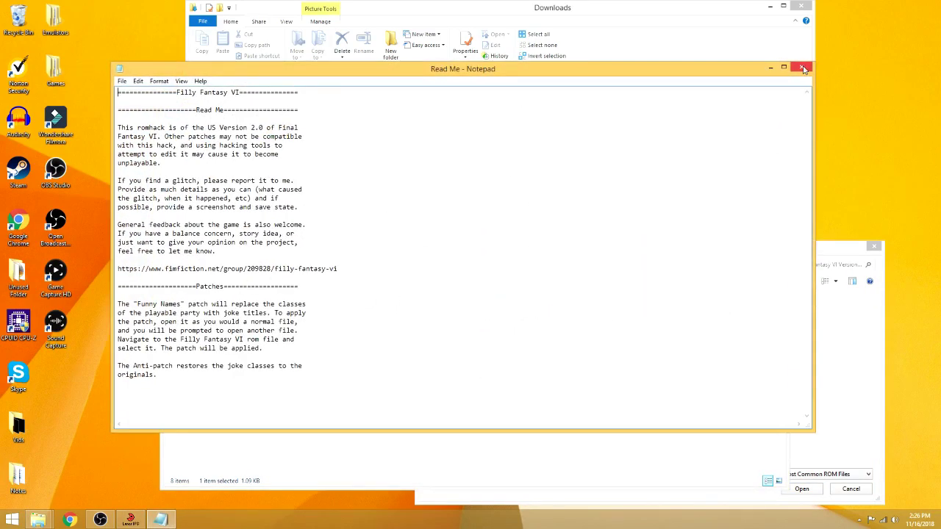
{"action": "left_click", "coordinate": [804, 69]}
{"action": "left_click", "coordinate": [859, 331]}
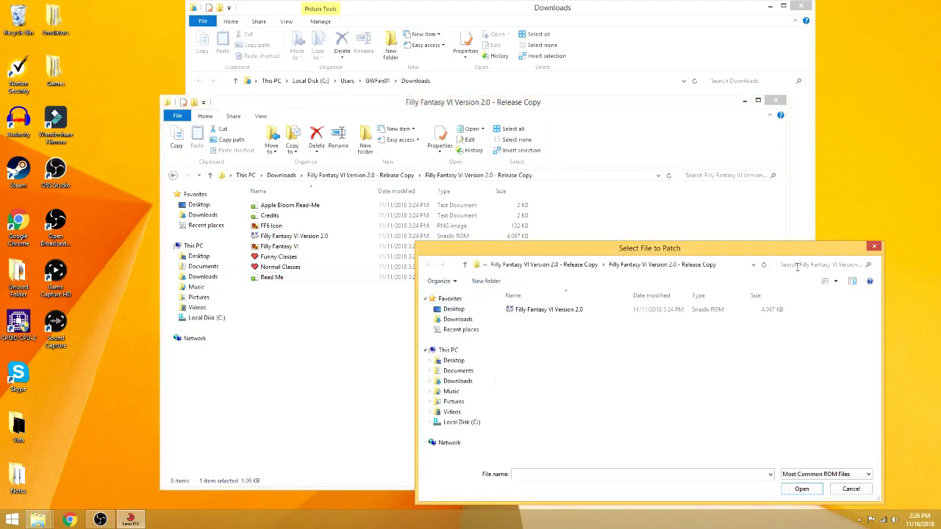
{"action": "left_click", "coordinate": [874, 246]}
{"action": "left_click", "coordinate": [618, 52]}
{"action": "double_click", "coordinate": [459, 122]}
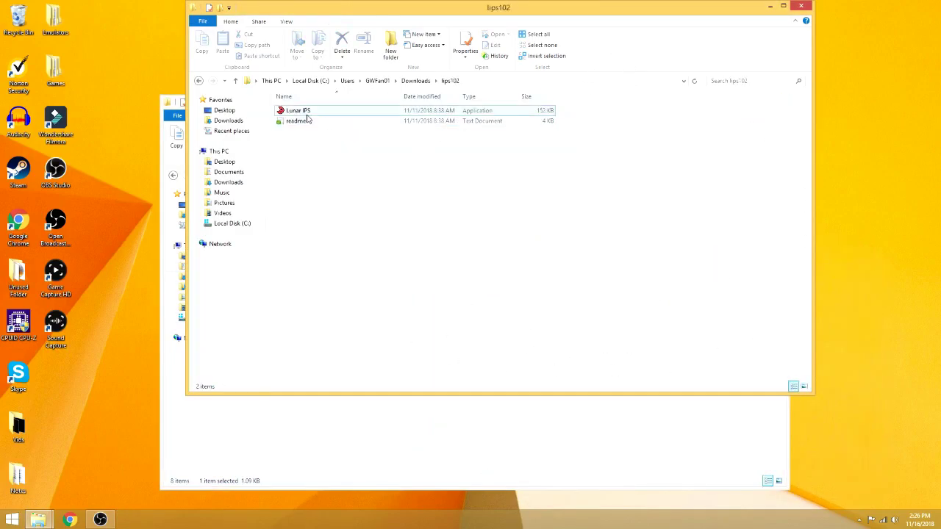
Launch Lunar IPS and choose the Funny Classes patch from the Filly Fantasy VI release folder.
{"action": "double_click", "coordinate": [309, 111]}
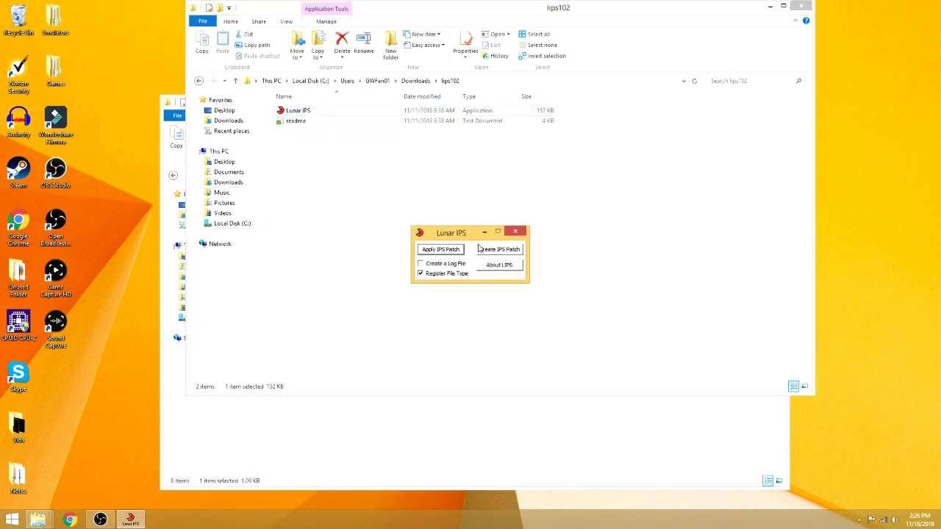
{"action": "left_click", "coordinate": [441, 250]}
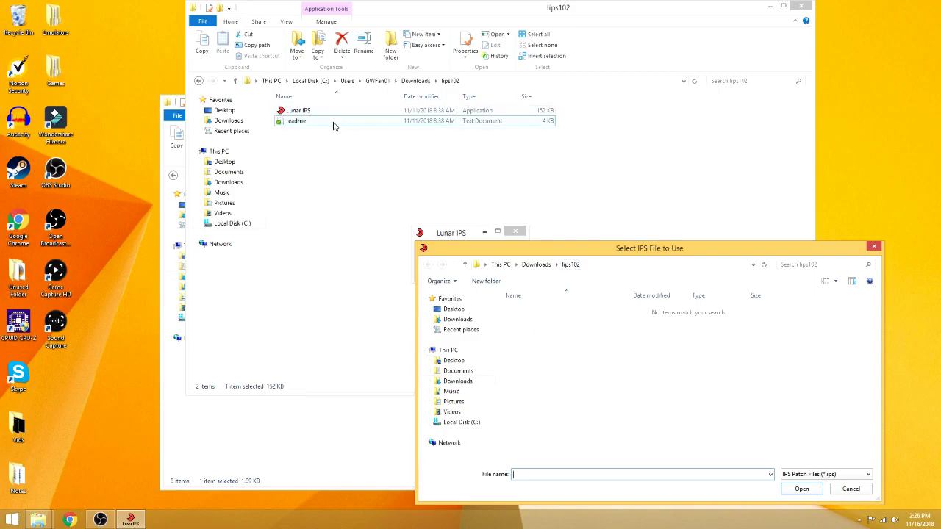
{"action": "left_click", "coordinate": [456, 383]}
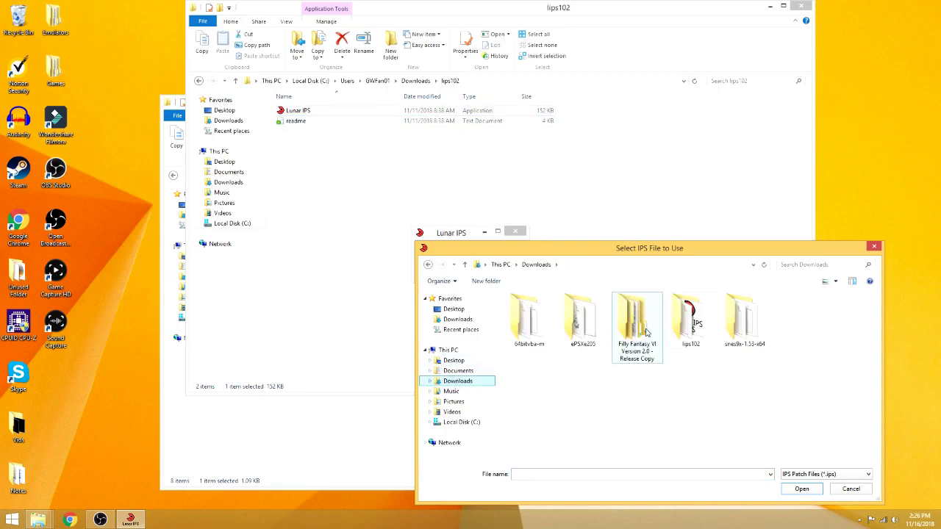
{"action": "double_click", "coordinate": [639, 331]}
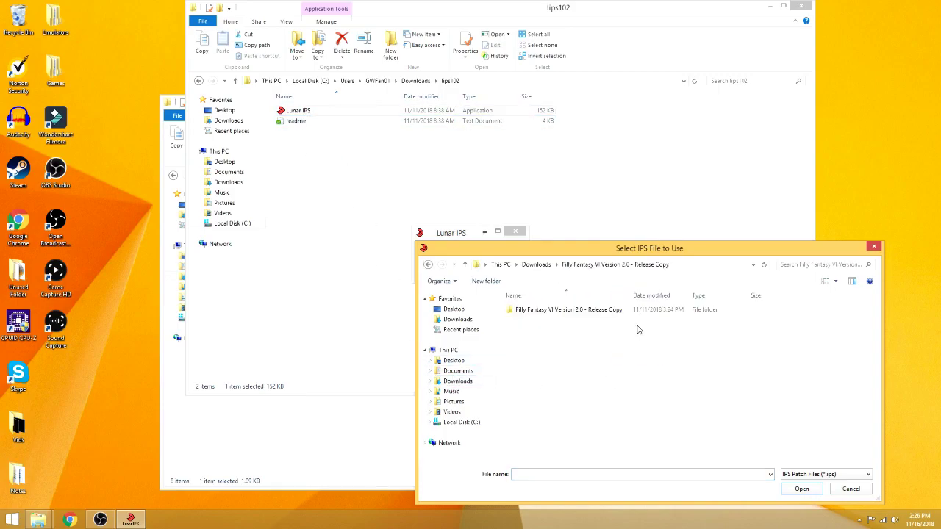
{"action": "double_click", "coordinate": [541, 312]}
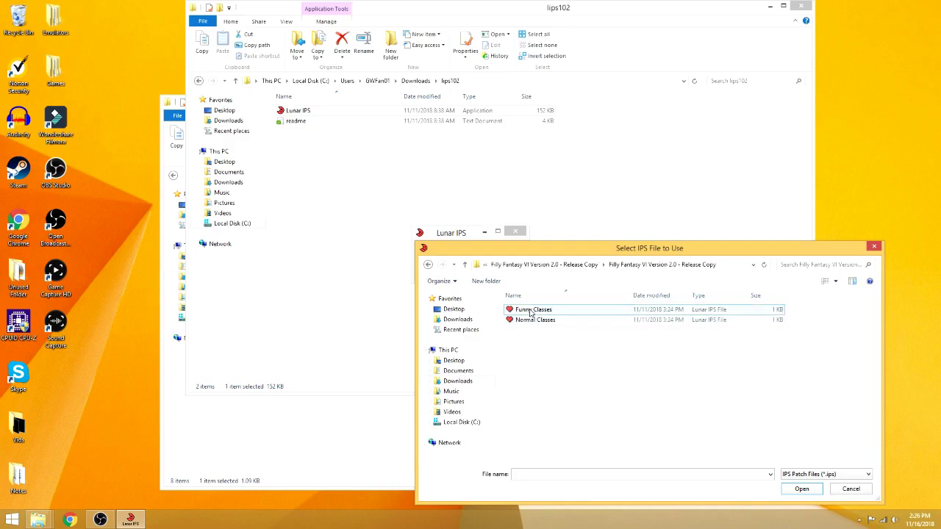
{"action": "double_click", "coordinate": [531, 312]}
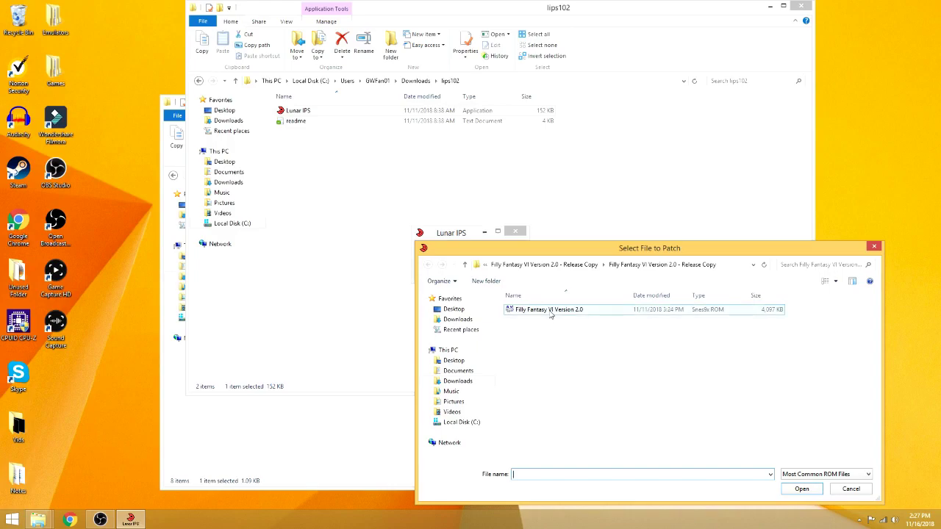
Apply the patch to the Filly Fantasy VI Version 2.0 ROM and close the lips102 window.
{"action": "double_click", "coordinate": [550, 312]}
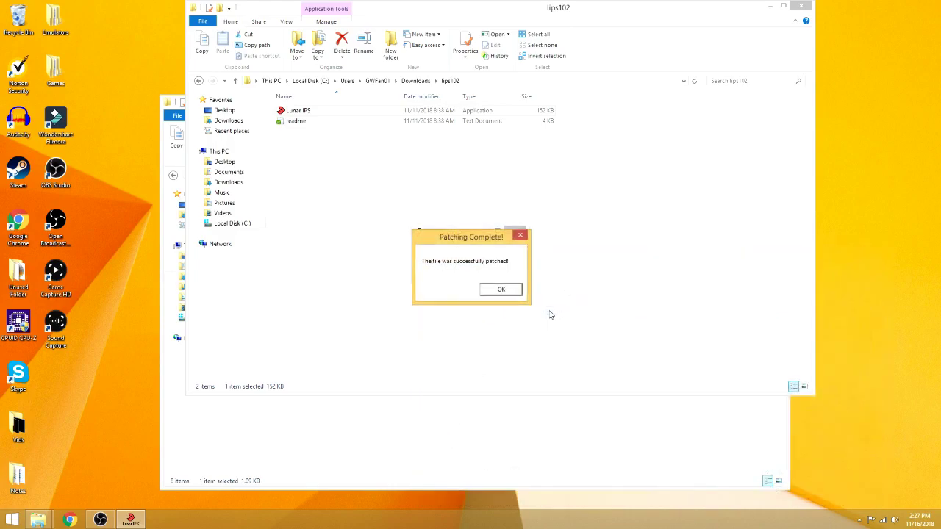
{"action": "left_click", "coordinate": [501, 291]}
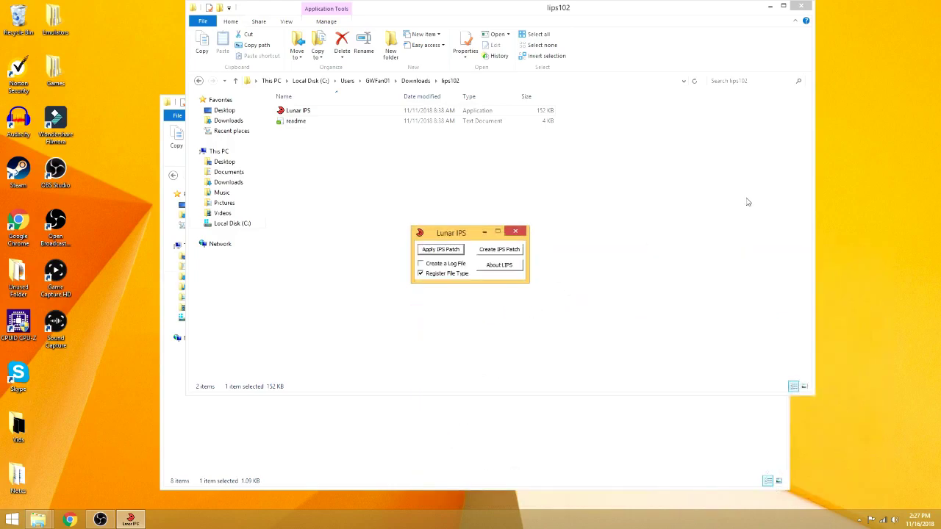
{"action": "left_click", "coordinate": [799, 6]}
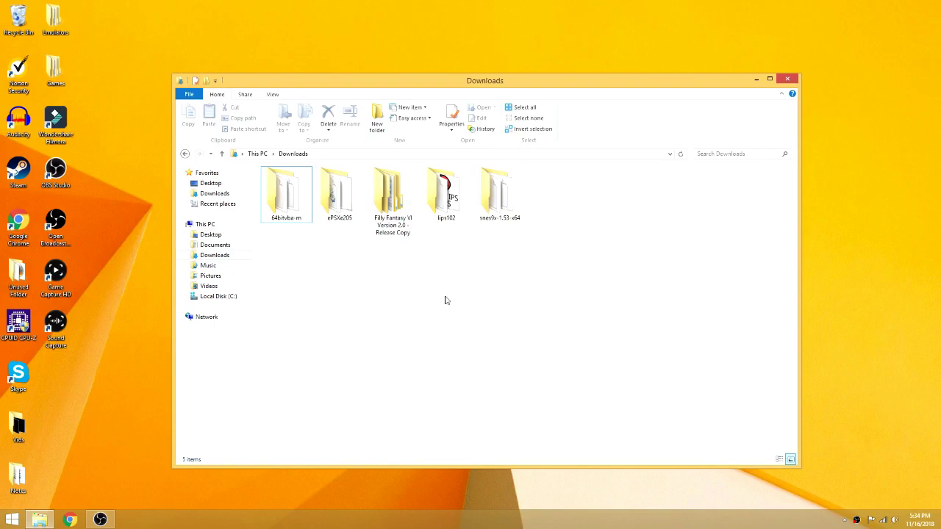
Open the Filly Fantasy VI folder and its Release Copy subfolder from Downloads.
{"action": "double_click", "coordinate": [397, 207]}
{"action": "double_click", "coordinate": [319, 184]}
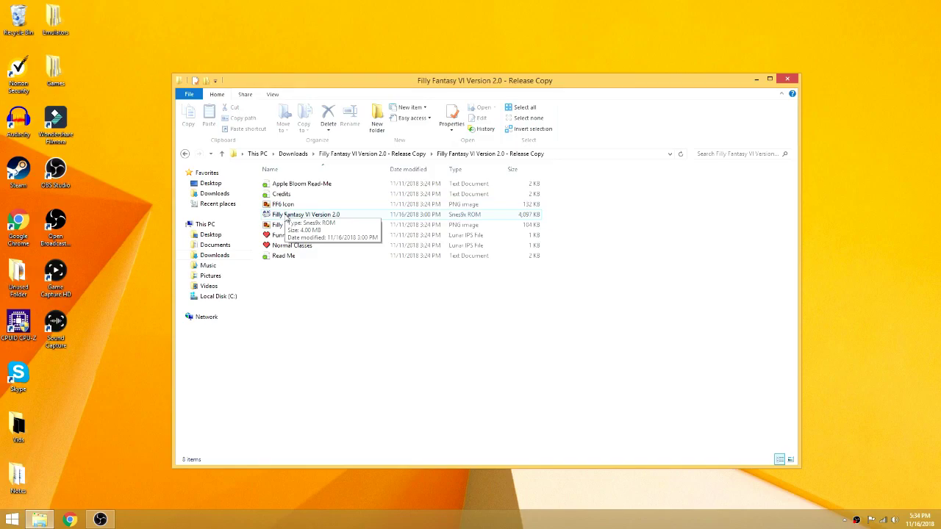
{"action": "left_click", "coordinate": [12, 519]}
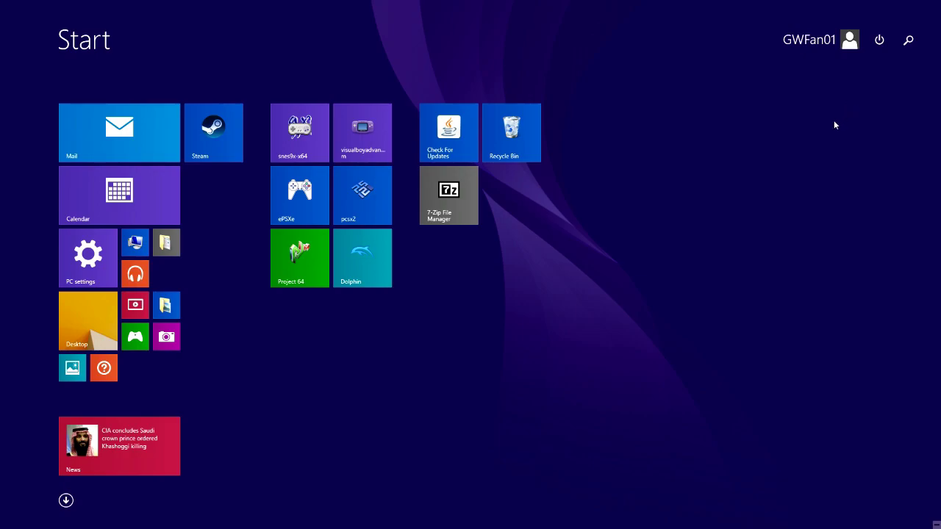
{"action": "key", "text": "super"}
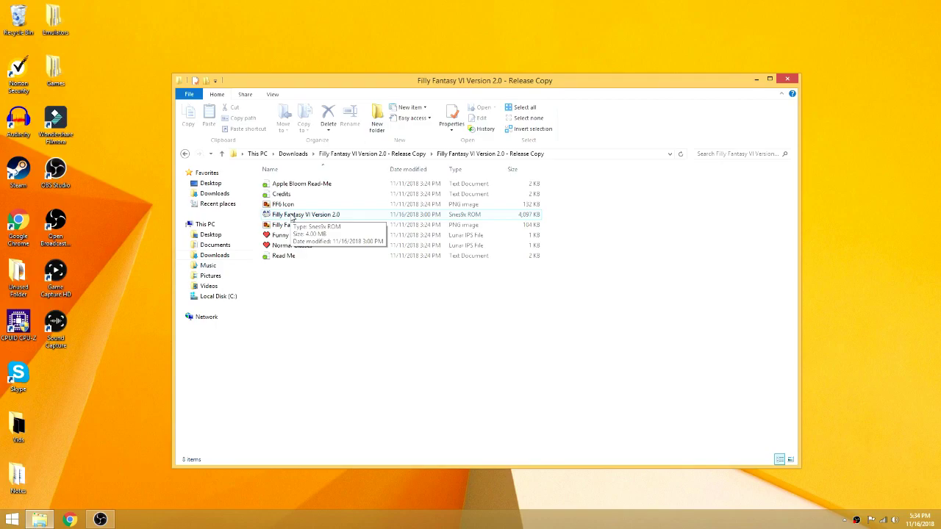
Copy the Version 2.0 ROM into Emulators' SNES folder, replacing the existing copy.
{"action": "right_click", "coordinate": [292, 218]}
{"action": "left_click", "coordinate": [331, 317]}
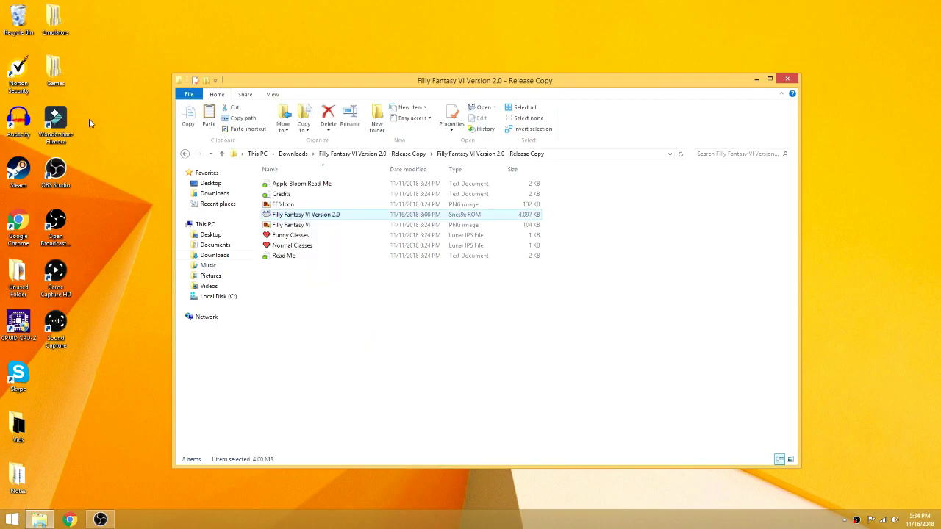
{"action": "double_click", "coordinate": [53, 19]}
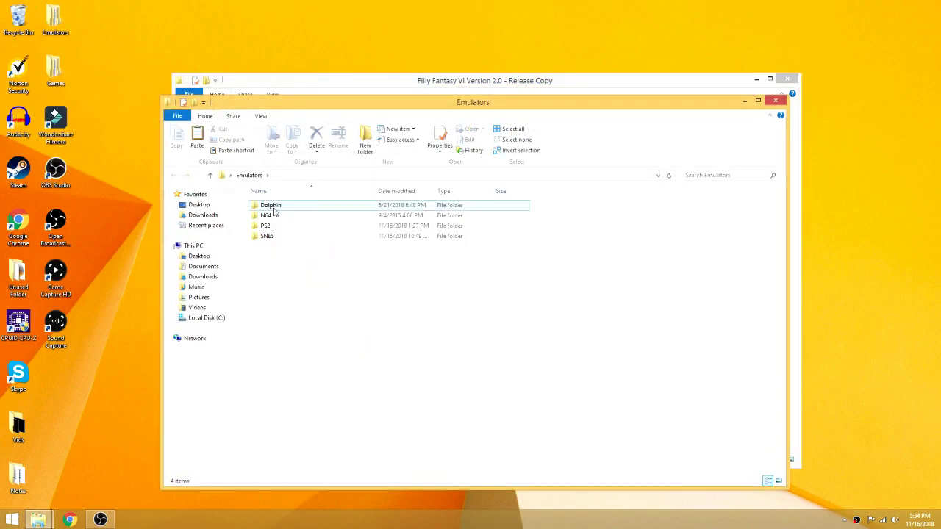
{"action": "right_click", "coordinate": [268, 236]}
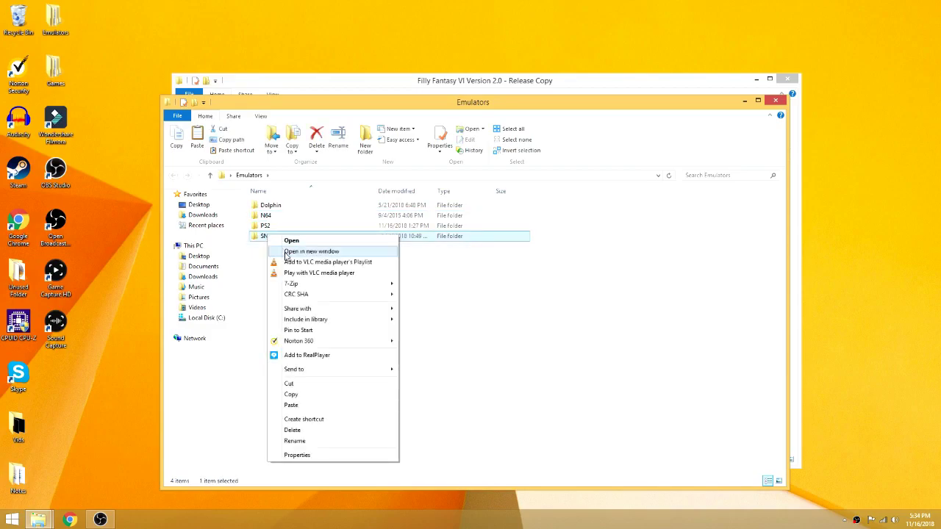
{"action": "left_click", "coordinate": [317, 405]}
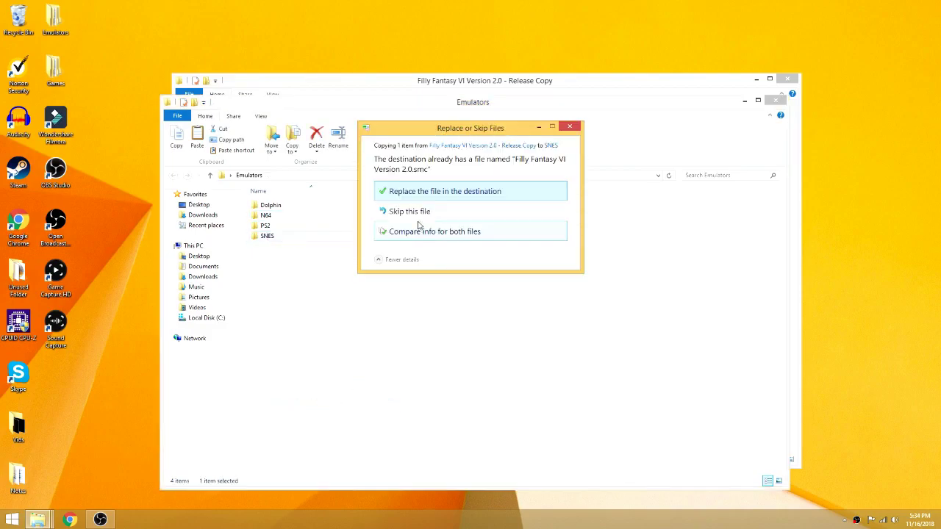
{"action": "left_click", "coordinate": [410, 192]}
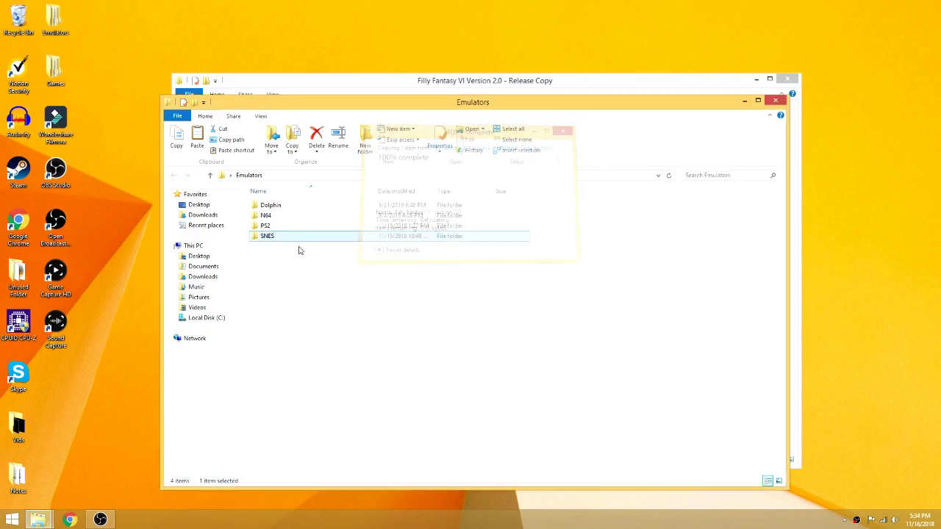
Open the SNES folder and launch Filly Fantasy VI Version 2.0 in Snes9x.
{"action": "double_click", "coordinate": [269, 236]}
{"action": "scroll", "coordinate": [294, 264], "scroll_direction": "down", "scroll_amount": 5}
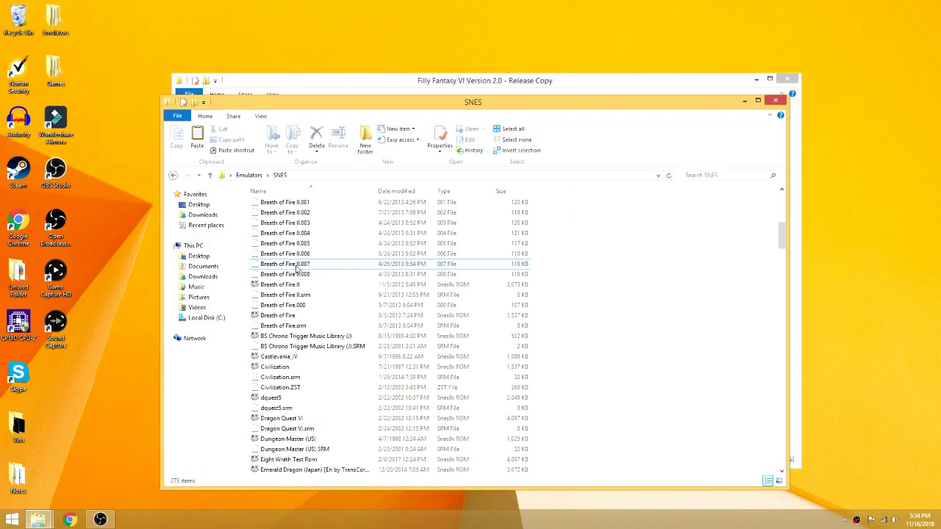
{"action": "scroll", "coordinate": [298, 268], "scroll_direction": "down", "scroll_amount": 13}
{"action": "scroll", "coordinate": [298, 269], "scroll_direction": "up", "scroll_amount": 3}
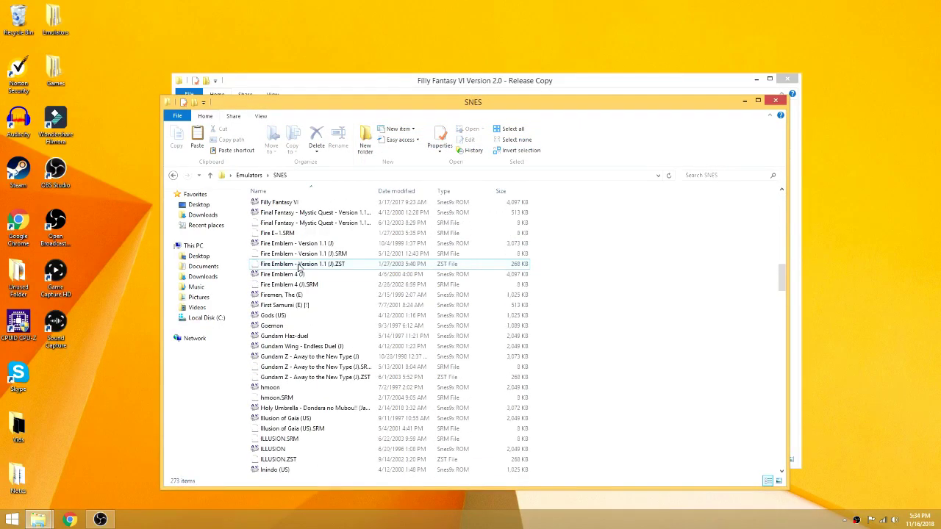
{"action": "scroll", "coordinate": [299, 269], "scroll_direction": "up", "scroll_amount": 3}
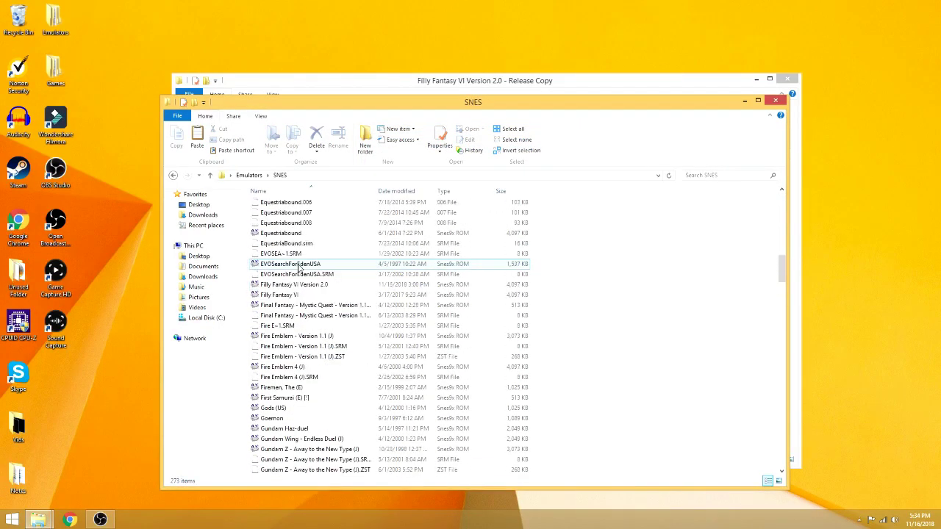
{"action": "double_click", "coordinate": [299, 285]}
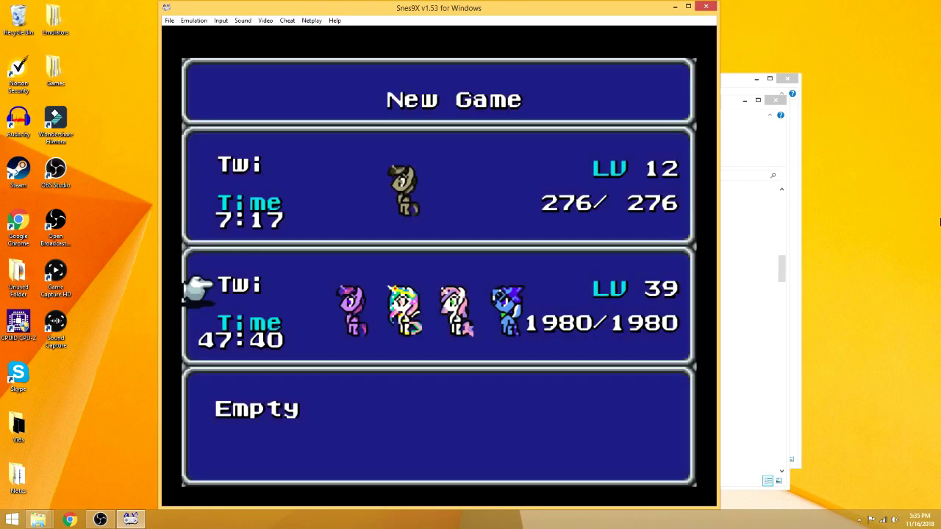
Load the level-39 Twi save slot and open the party Order screen.
{"action": "key", "text": "Return"}
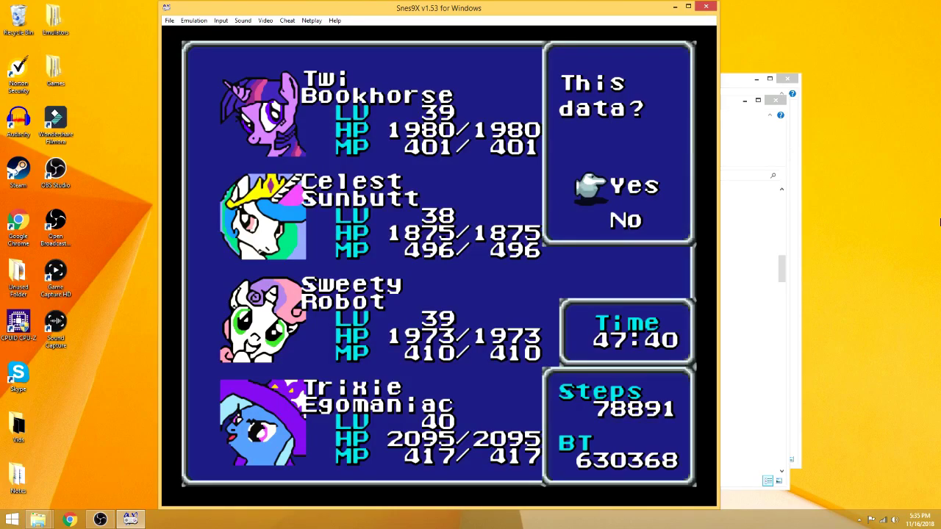
{"action": "key", "text": "Return"}
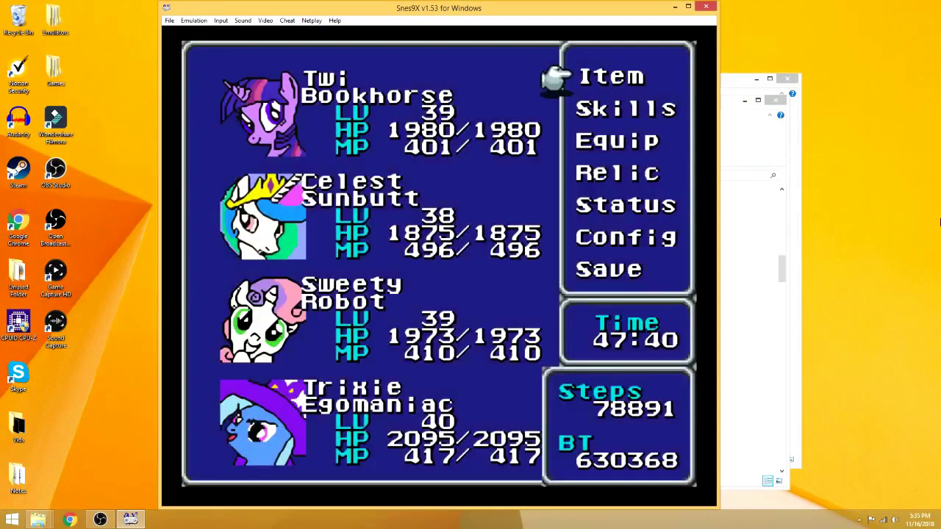
{"action": "key", "text": "Down"}
{"action": "key", "text": "Down"}
{"action": "key", "text": "Left"}
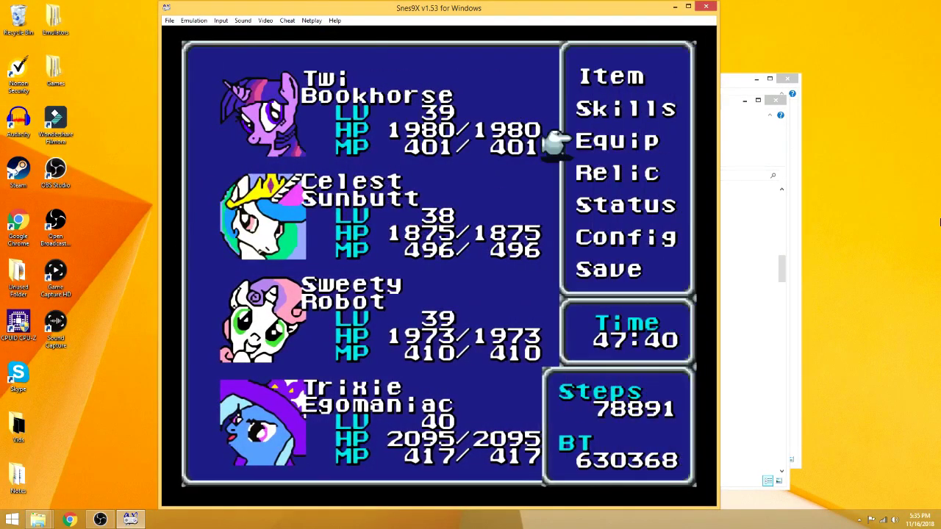
{"action": "key", "text": "Left"}
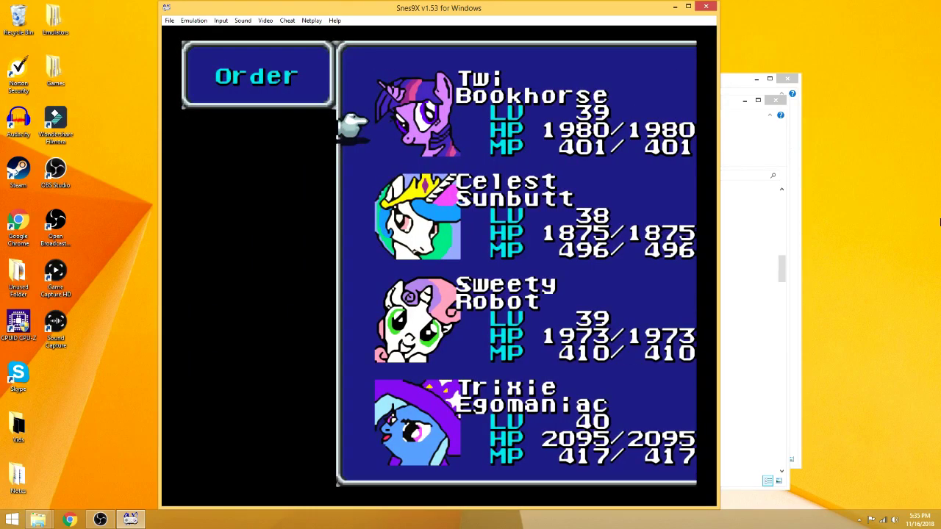
Browse the party's joke classes like Bookhorse and Egomaniac, then close the menu to the map.
{"action": "key", "text": "Down"}
{"action": "key", "text": "Down"}
{"action": "key", "text": "Down"}
{"action": "key", "text": "Up"}
{"action": "key", "text": "Up"}
{"action": "key", "text": "Up"}
{"action": "key", "text": "c"}
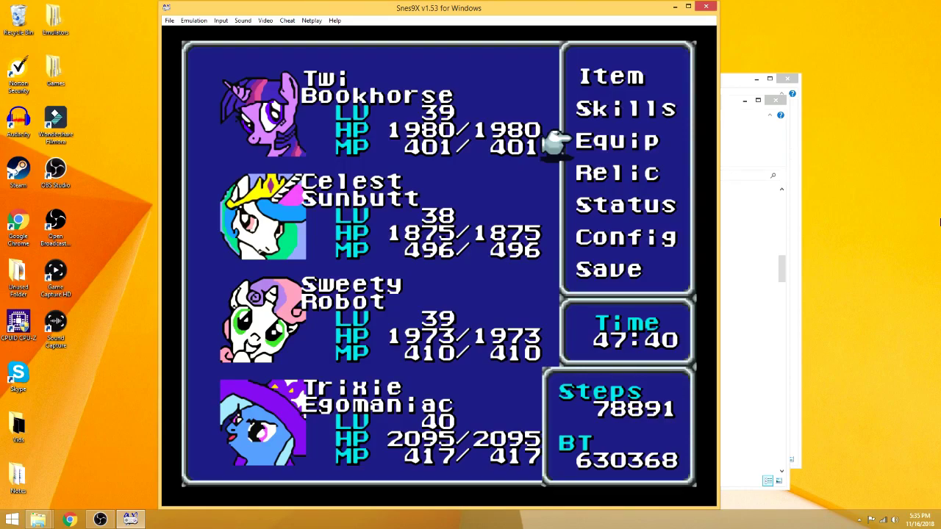
{"action": "key", "text": "Down"}
{"action": "key", "text": "Down"}
{"action": "key", "text": "Down"}
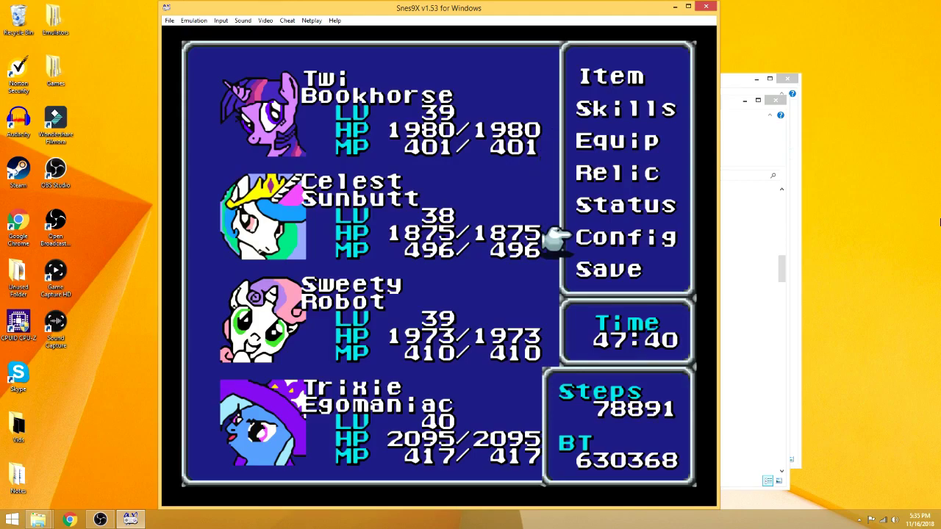
{"action": "key", "text": "c"}
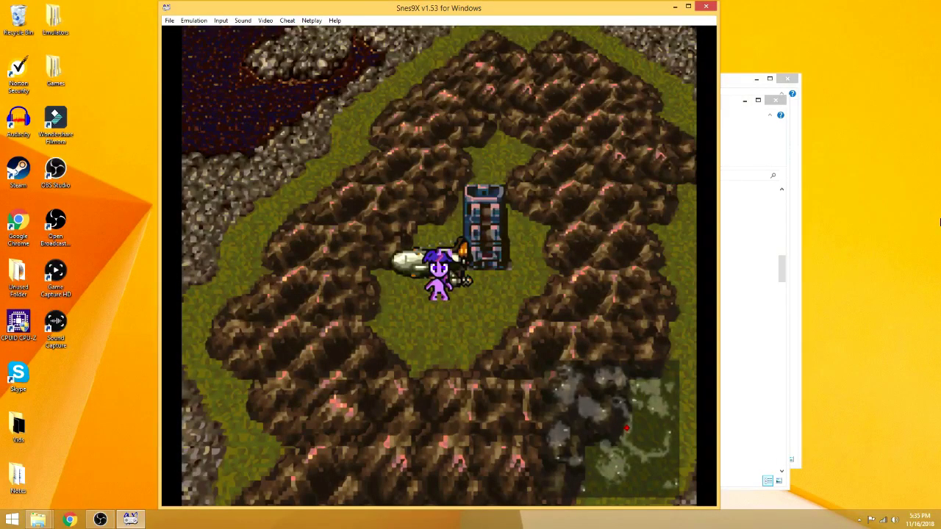